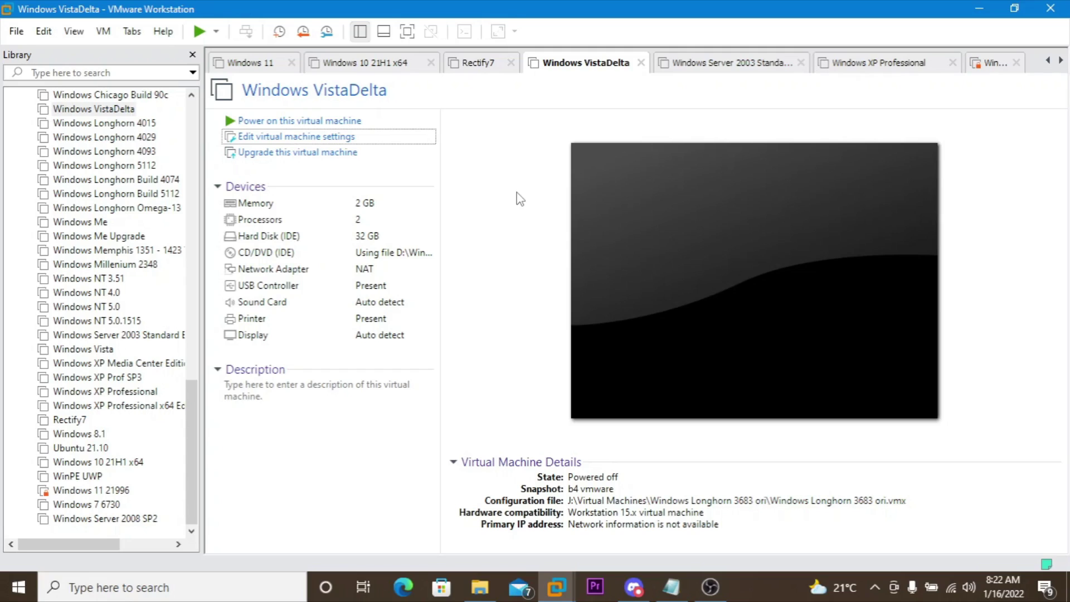
- Switch to Discord and look over the server owner's profile and the installer screenshots in the vistadelta-showcase channel
key("alt+Tab")
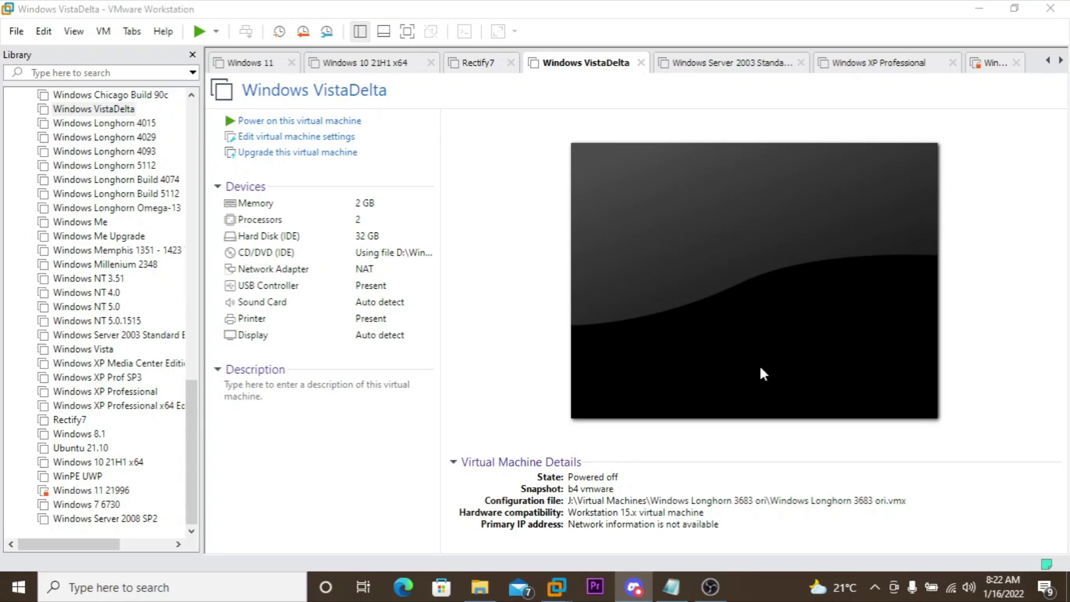
key("alt+Tab")
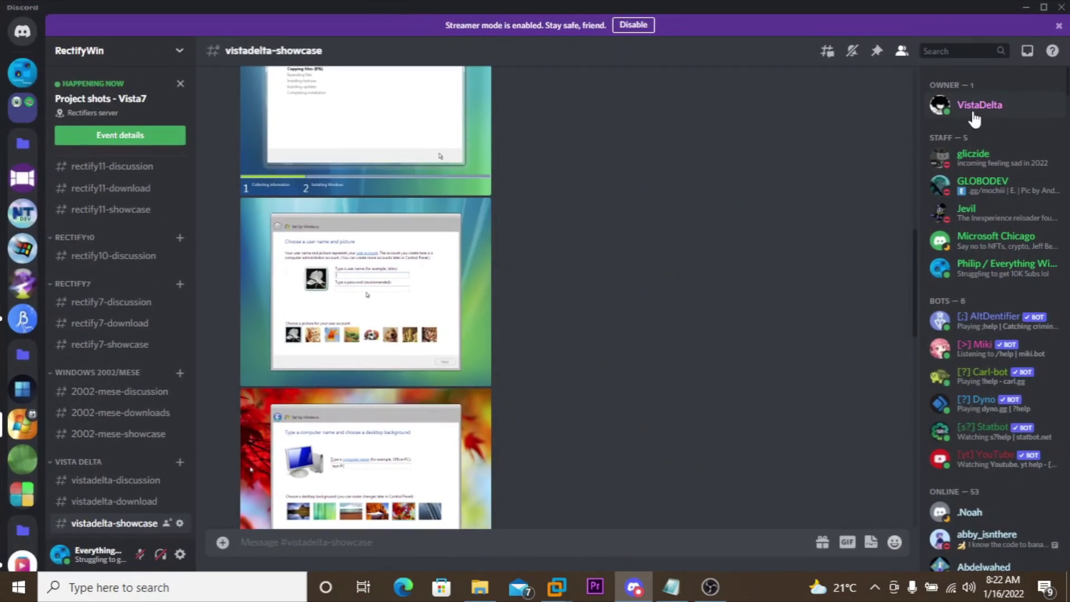
left_click(973, 112)
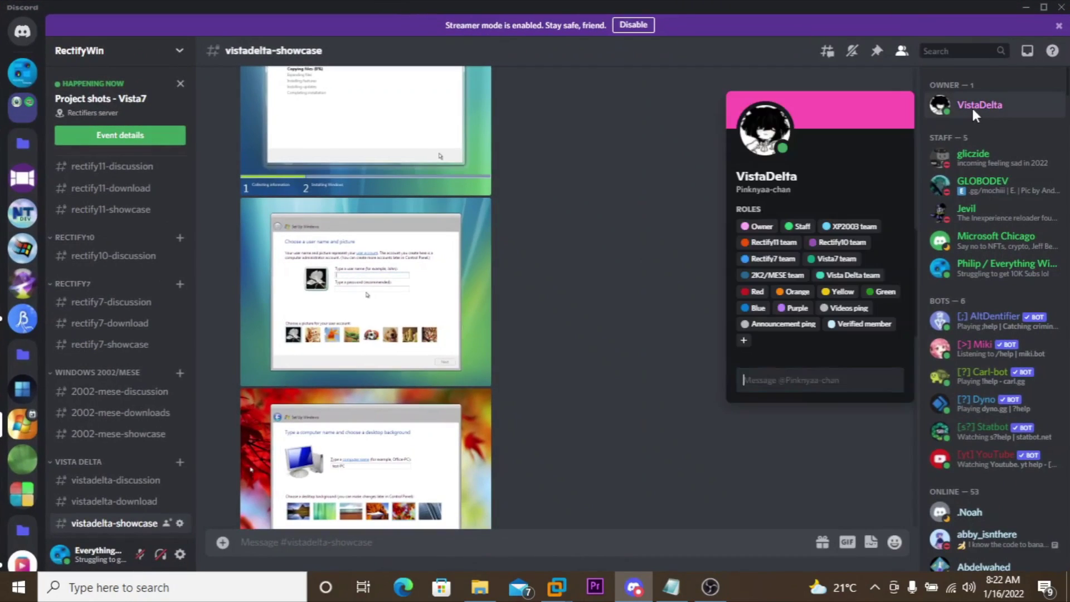
left_click(972, 106)
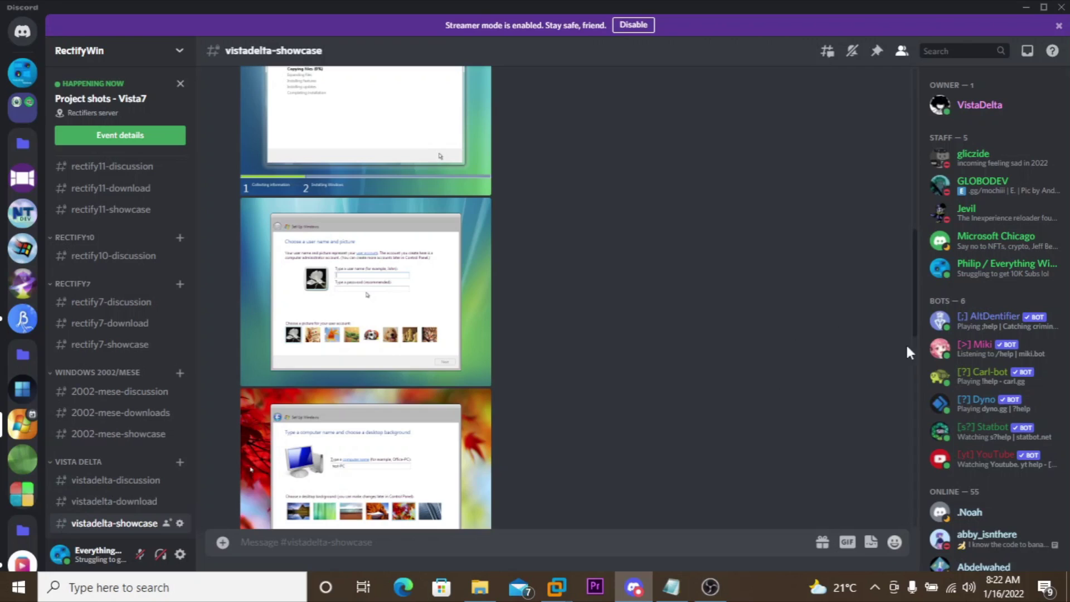
left_click_drag(914, 314, 861, 262)
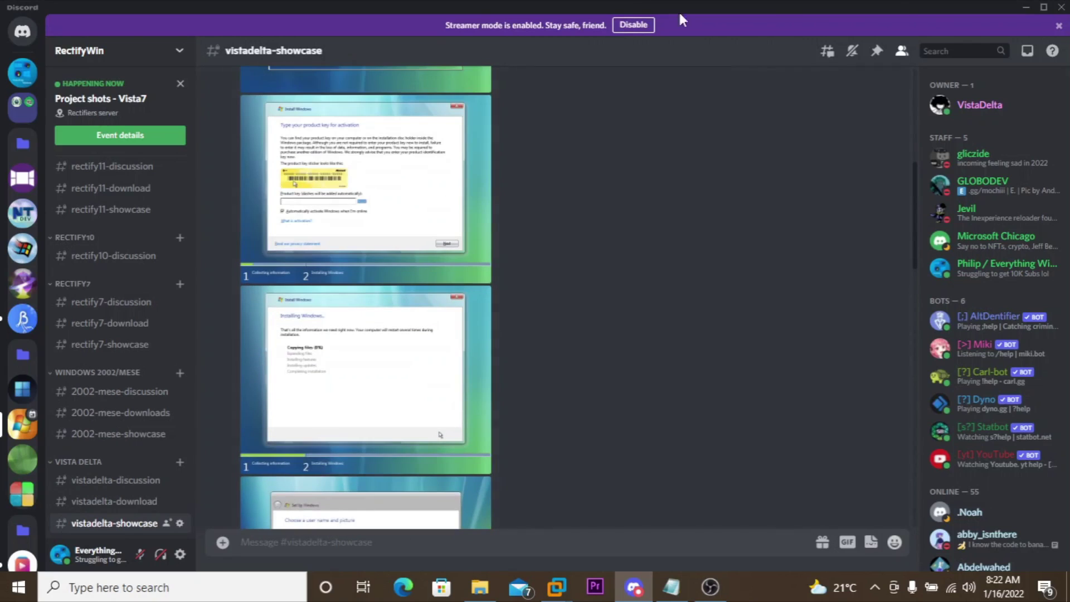
left_click_drag(644, 9, 1069, 232)
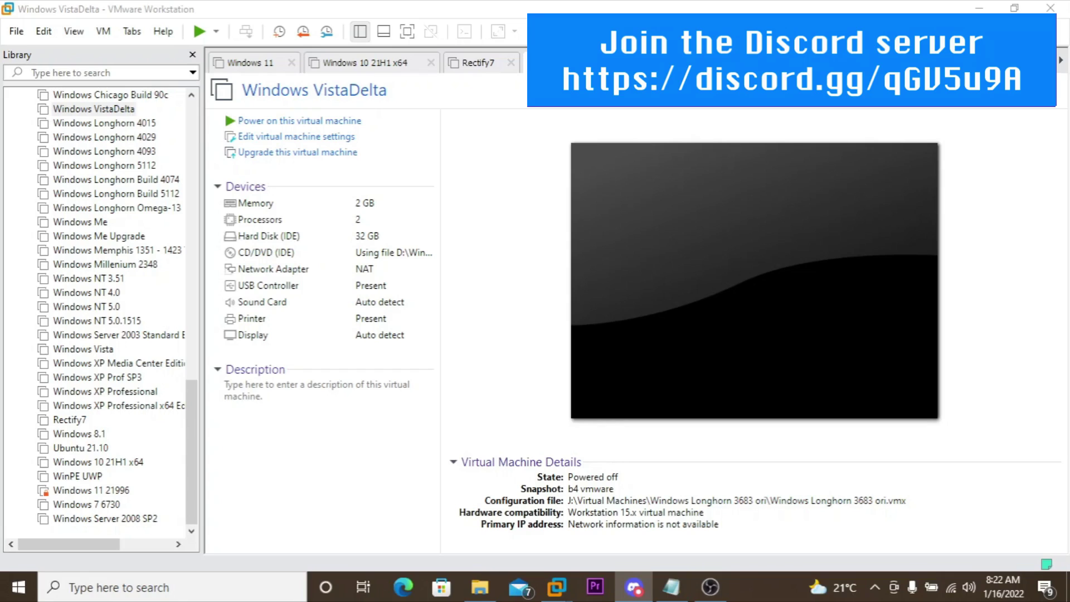
- Boot the Windows VistaDelta virtual machine in VMware Workstation from its CD/DVD and show it full screen
left_click(600, 267)
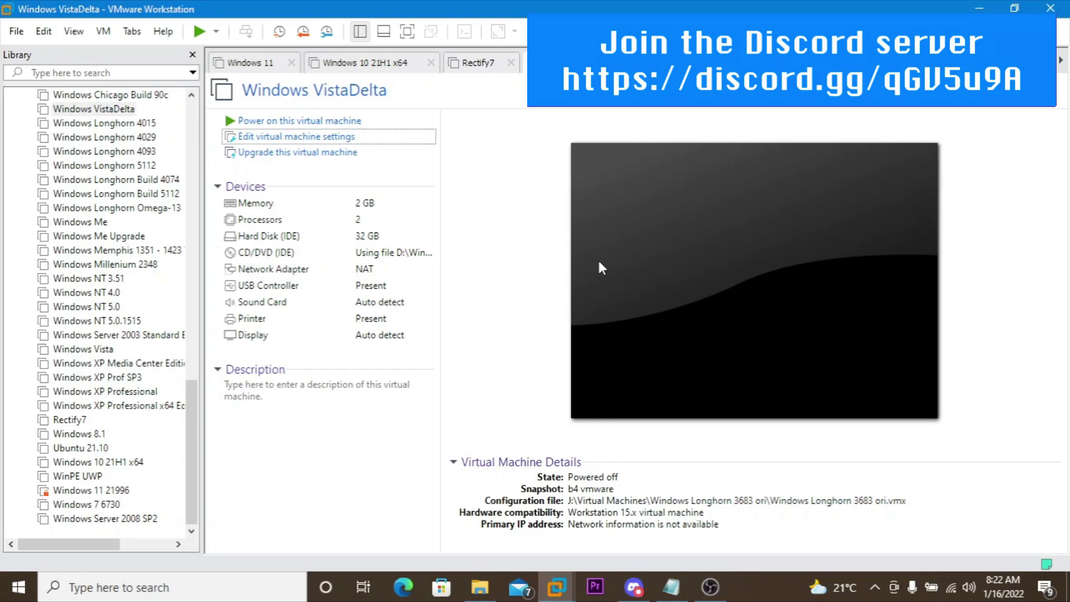
left_click(299, 121)
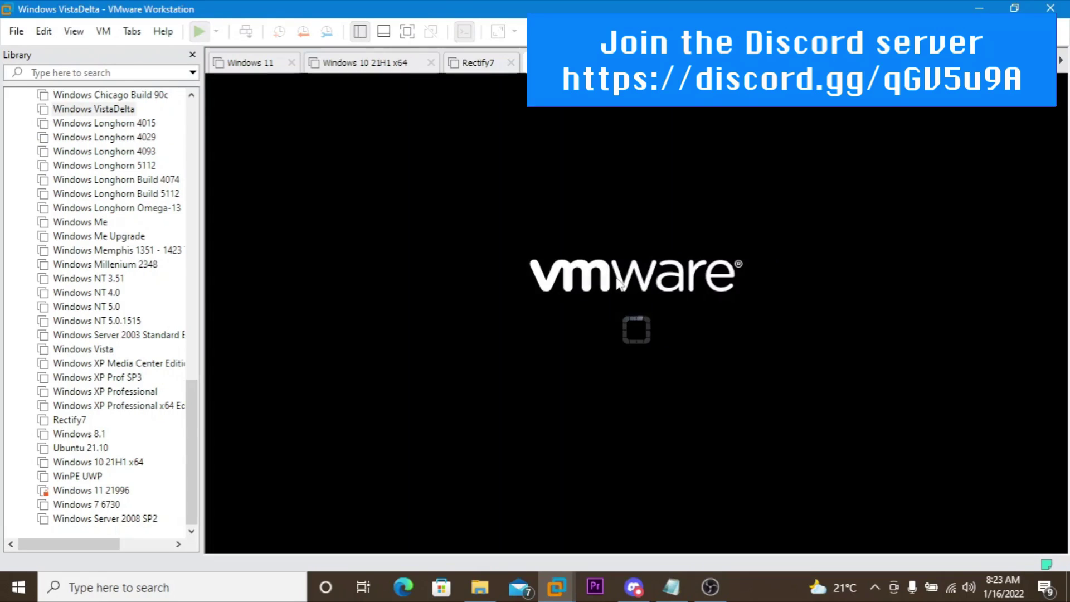
left_click(672, 306)
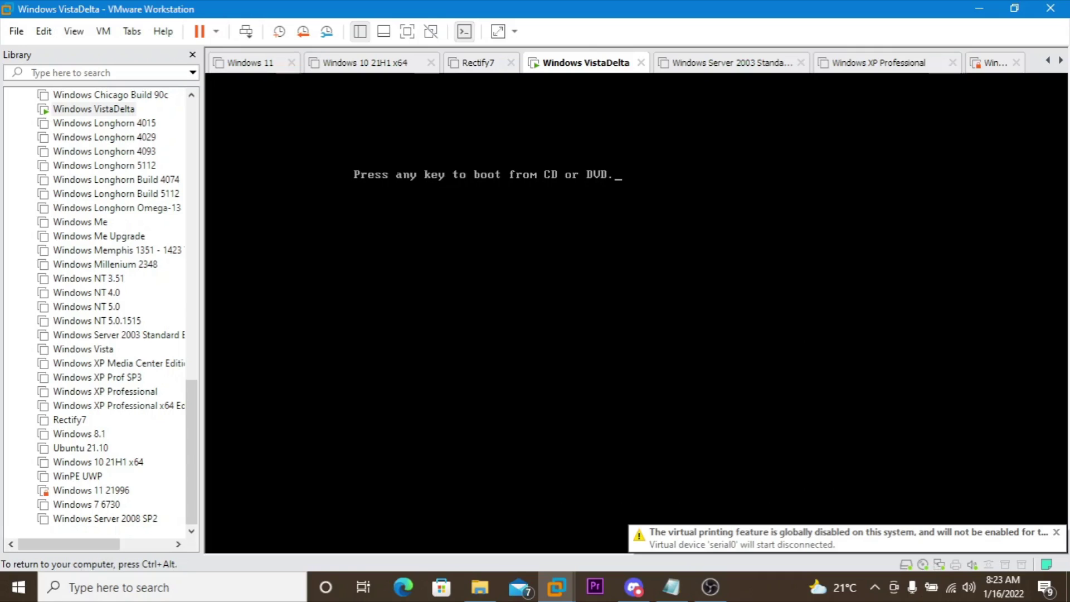
key("Return")
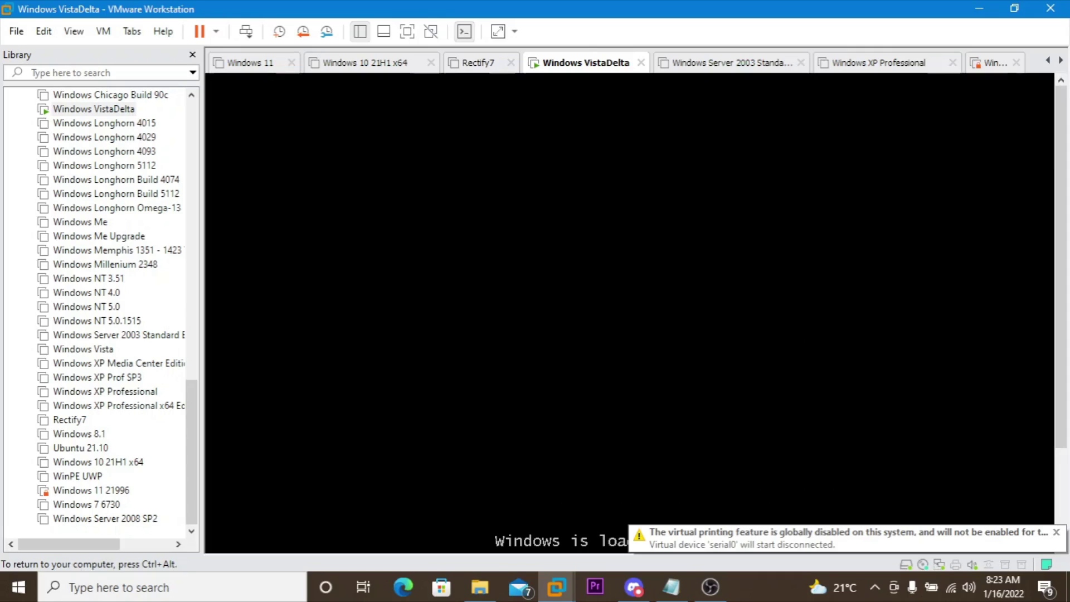
key("ctrl+alt")
left_click(408, 31)
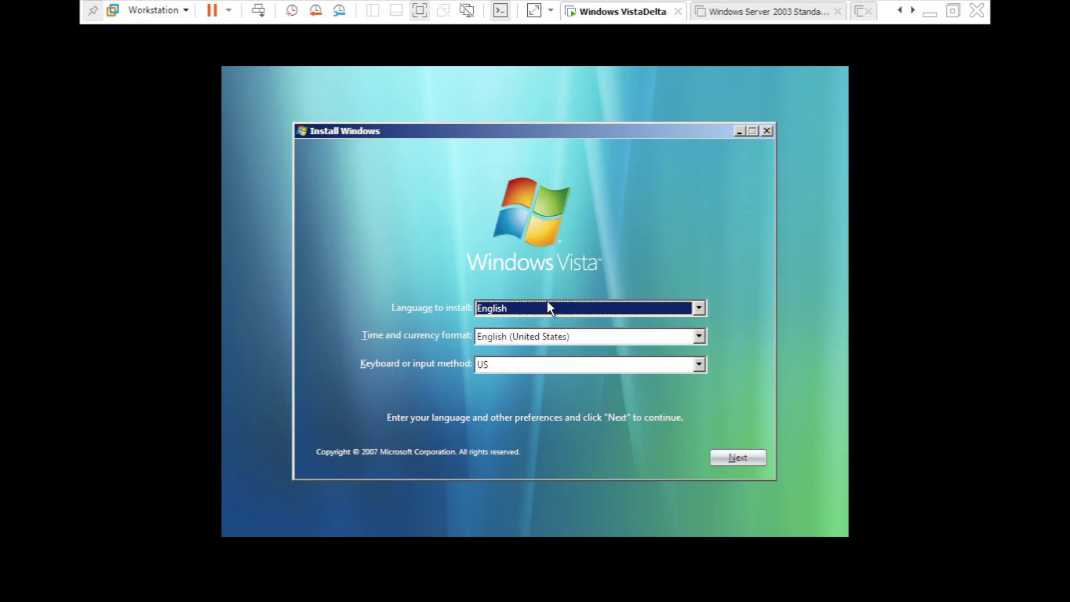
- Start the installation with the default English (United States) and US keyboard settings, skipping the product key with automatic activation turned off
left_click(740, 456)
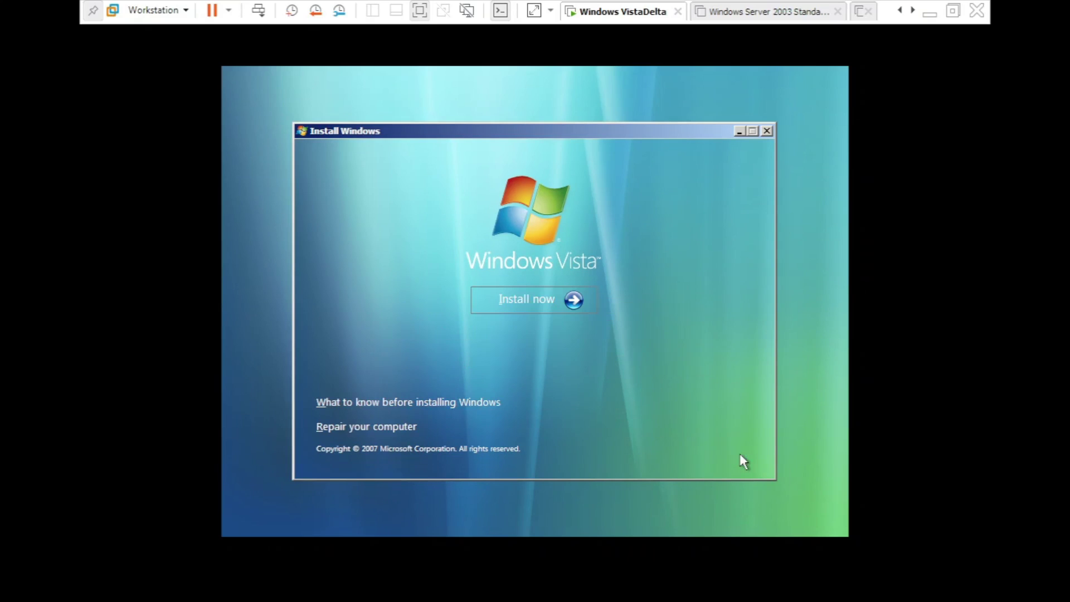
left_click(550, 304)
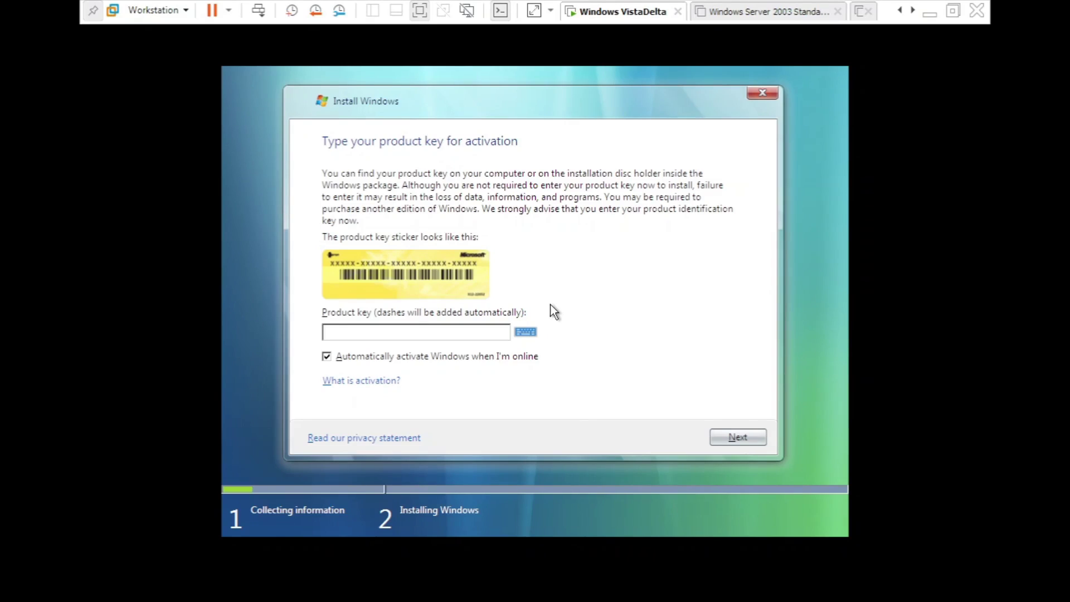
left_click(423, 360)
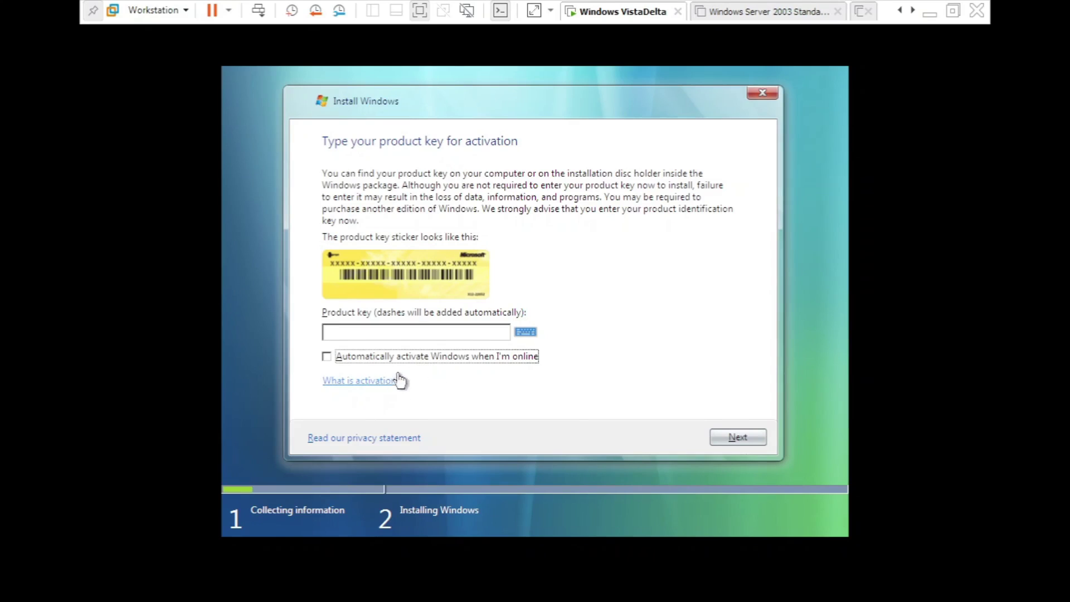
left_click(719, 437)
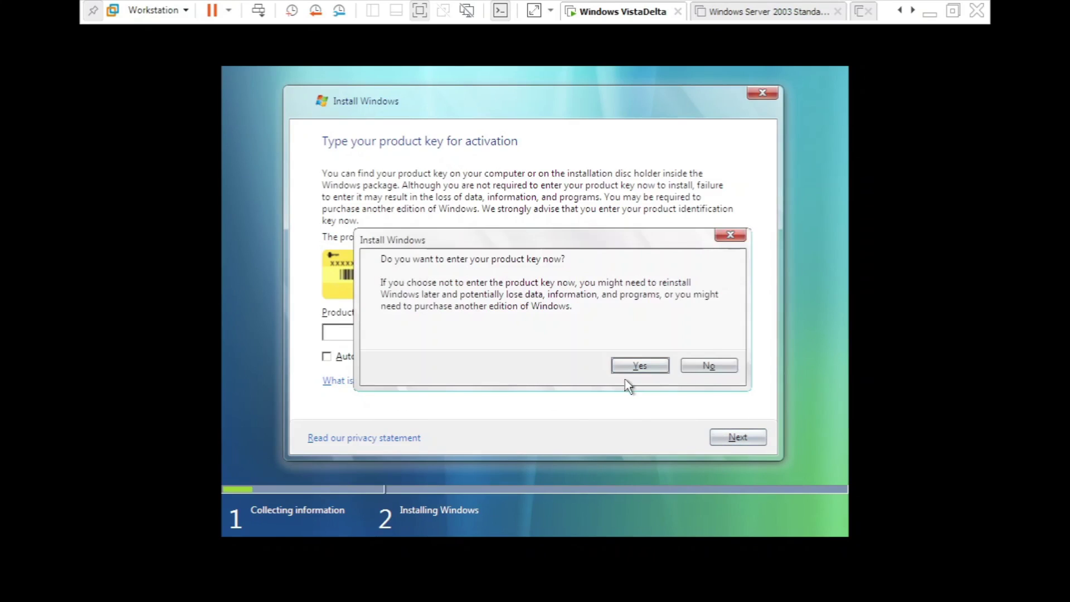
left_click(701, 368)
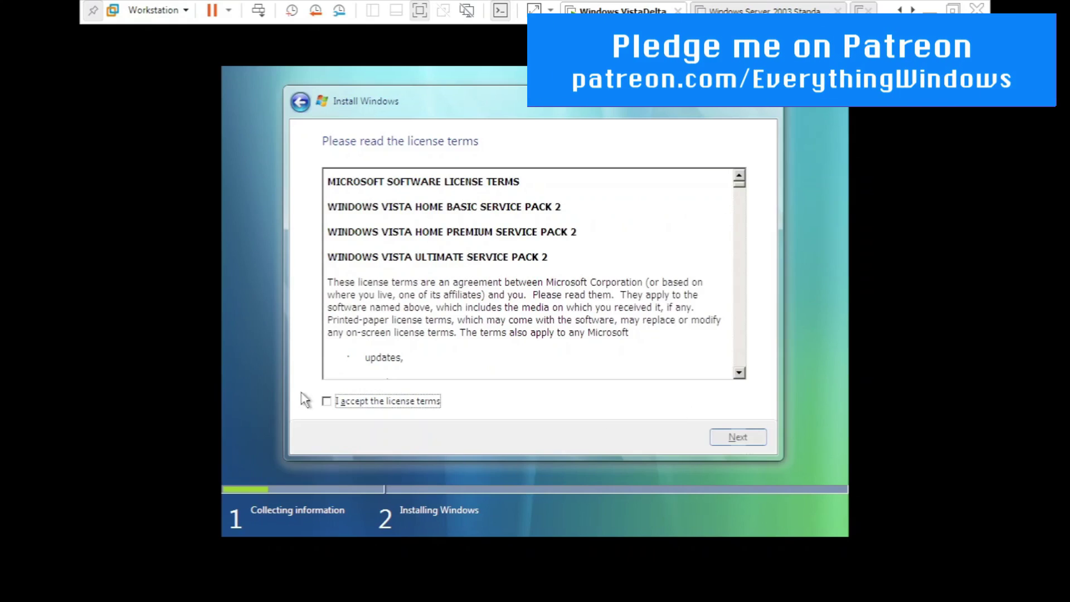
- Accept the license terms and choose the Custom (advanced) installation type
left_click(361, 402)
left_click(724, 440)
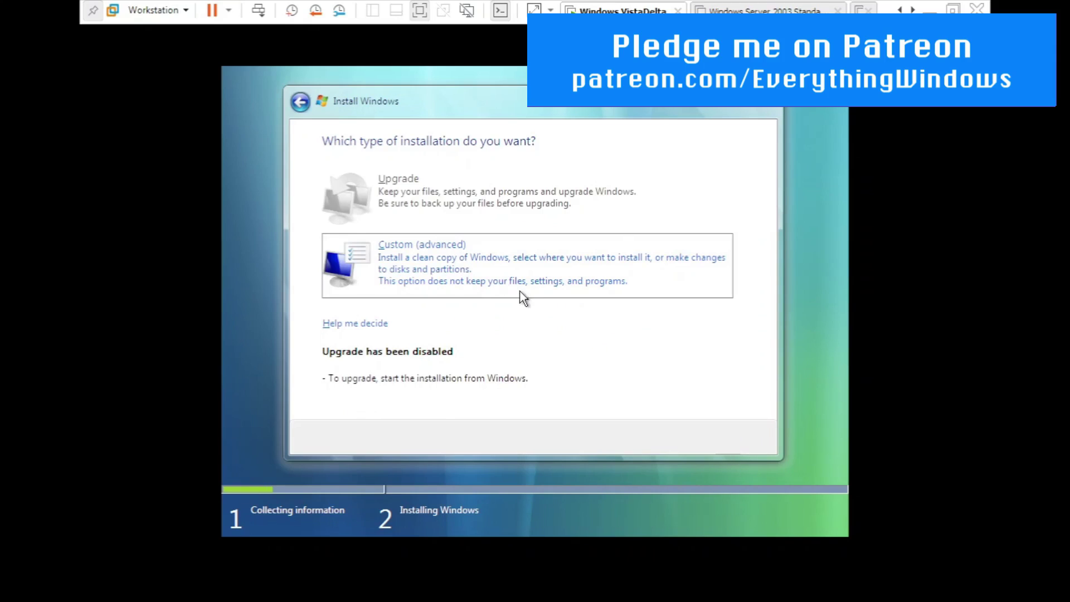
key("Return")
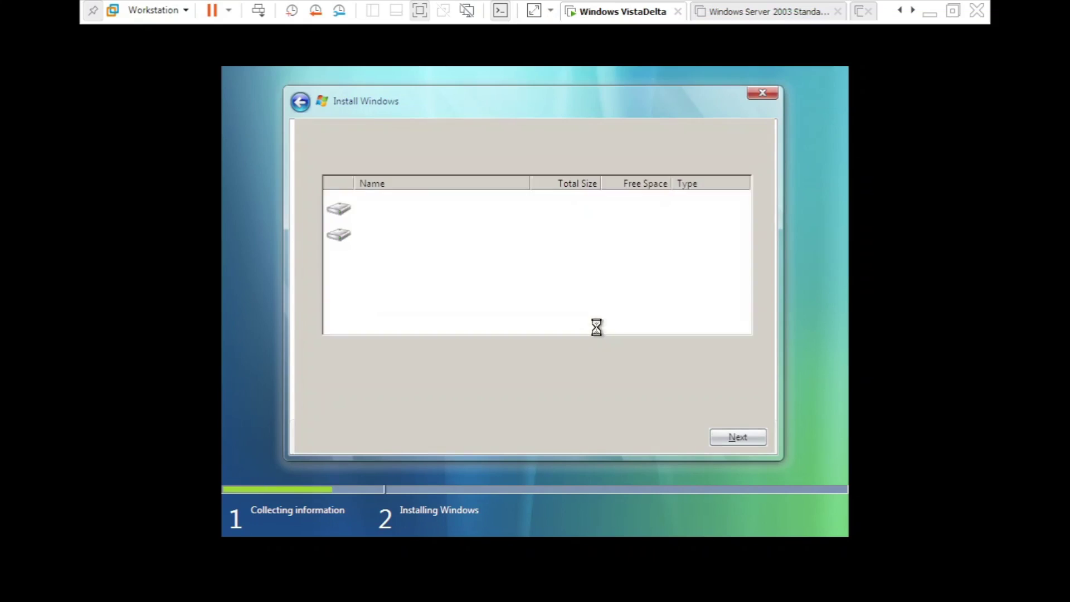
- Delete Disk 0 Partition 1 and confirm the deletion
left_click(642, 356)
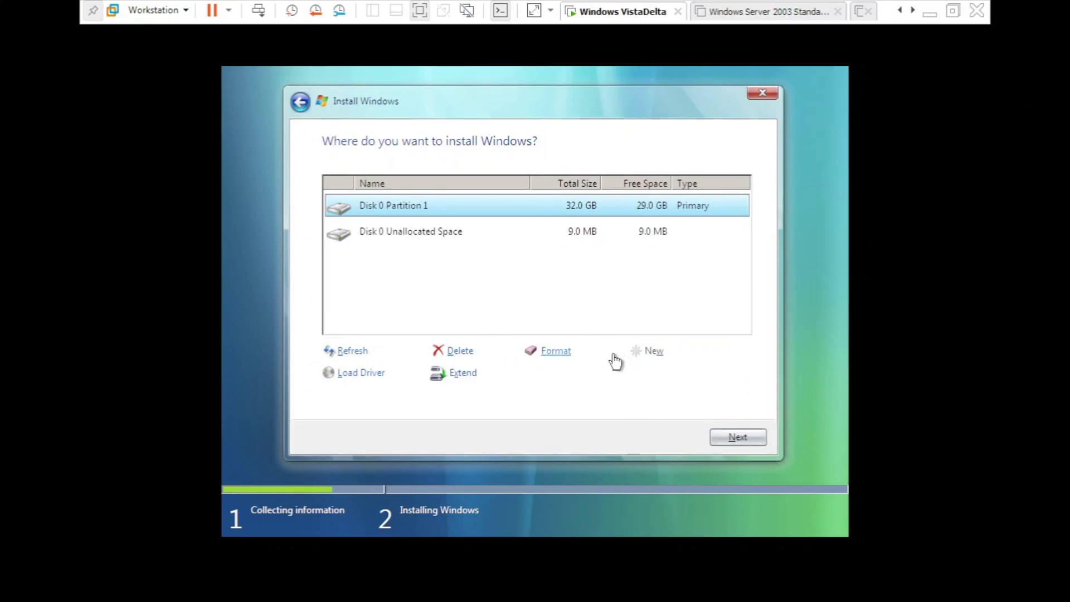
left_click(460, 351)
left_click(637, 366)
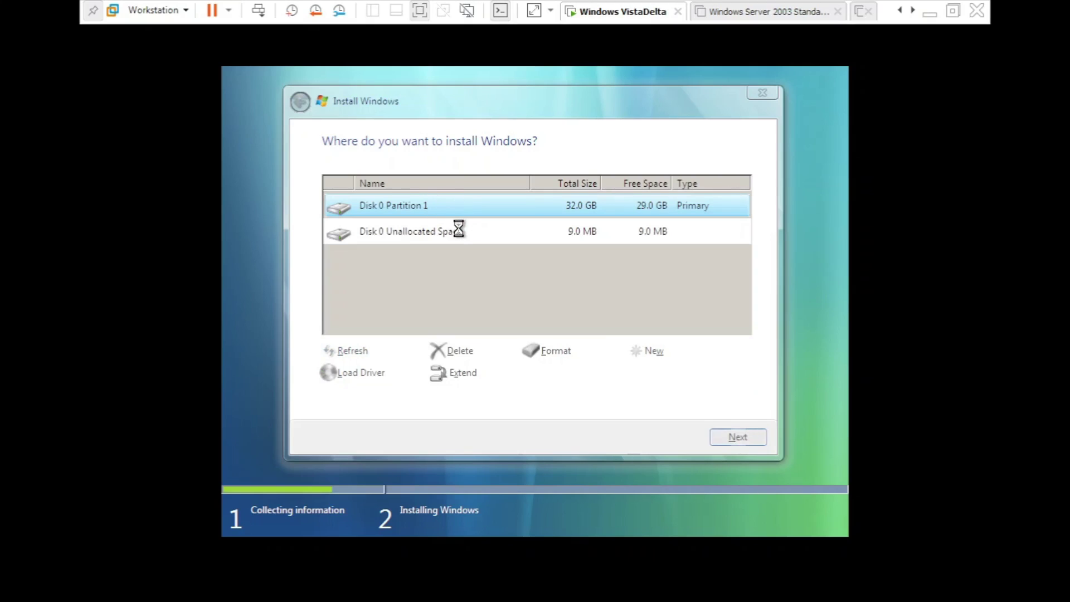
- Create a 32766 MB partition in the unallocated space of Disk 0 and start installing Windows on it
left_click(661, 352)
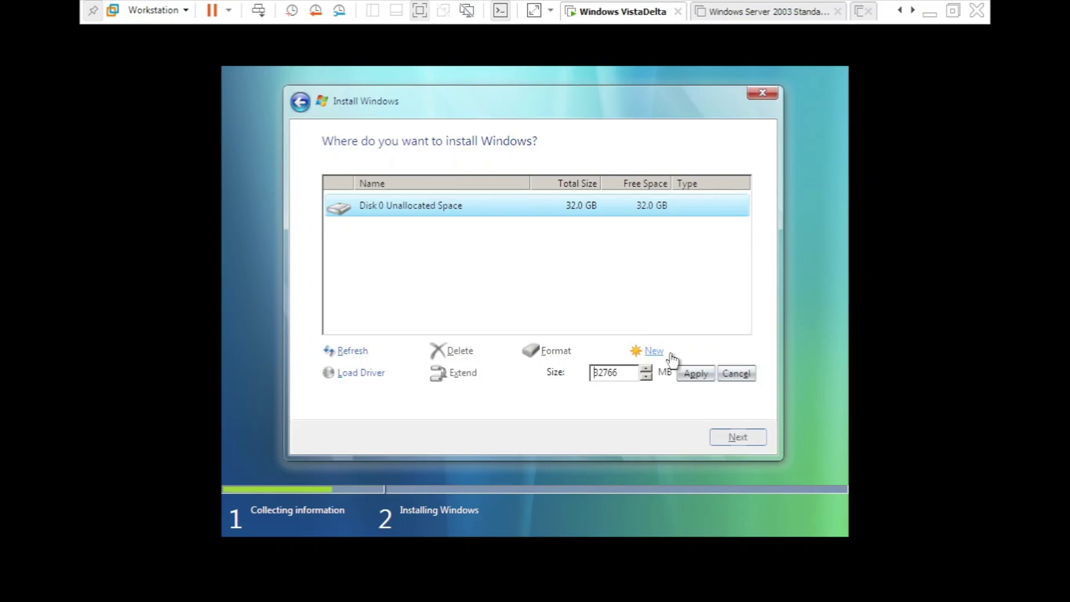
left_click(700, 372)
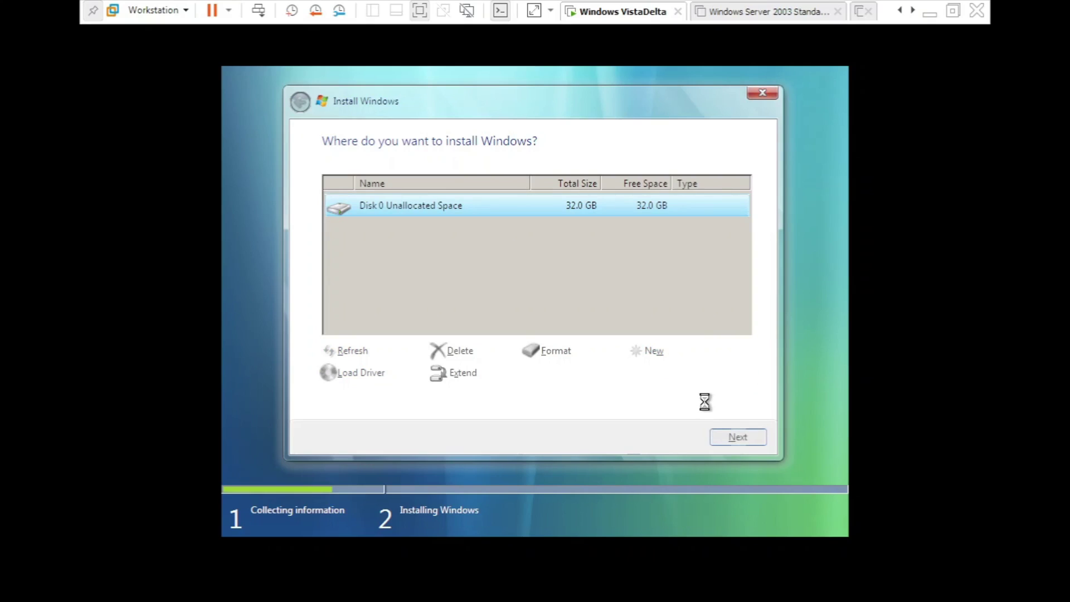
left_click(738, 438)
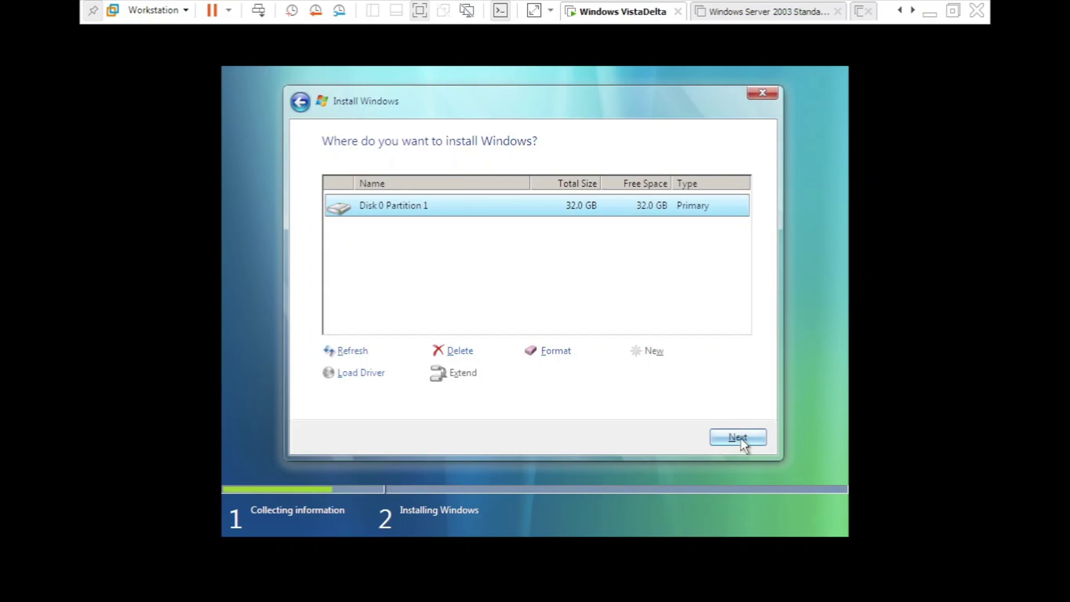
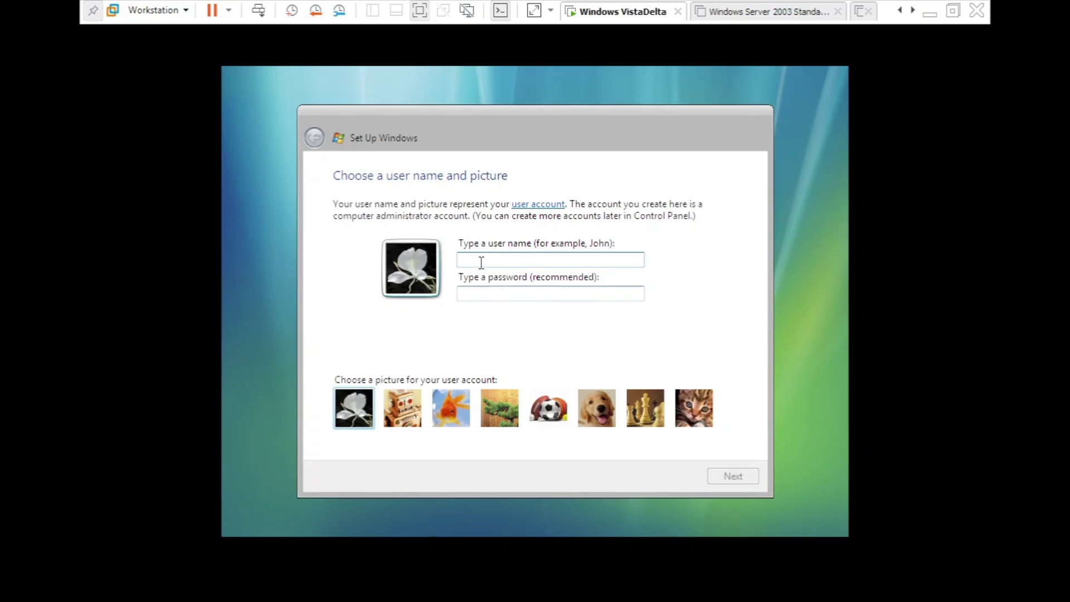
- Set the account's user name to Everything Windows and enter the account password in both password fields
type("Everythi")
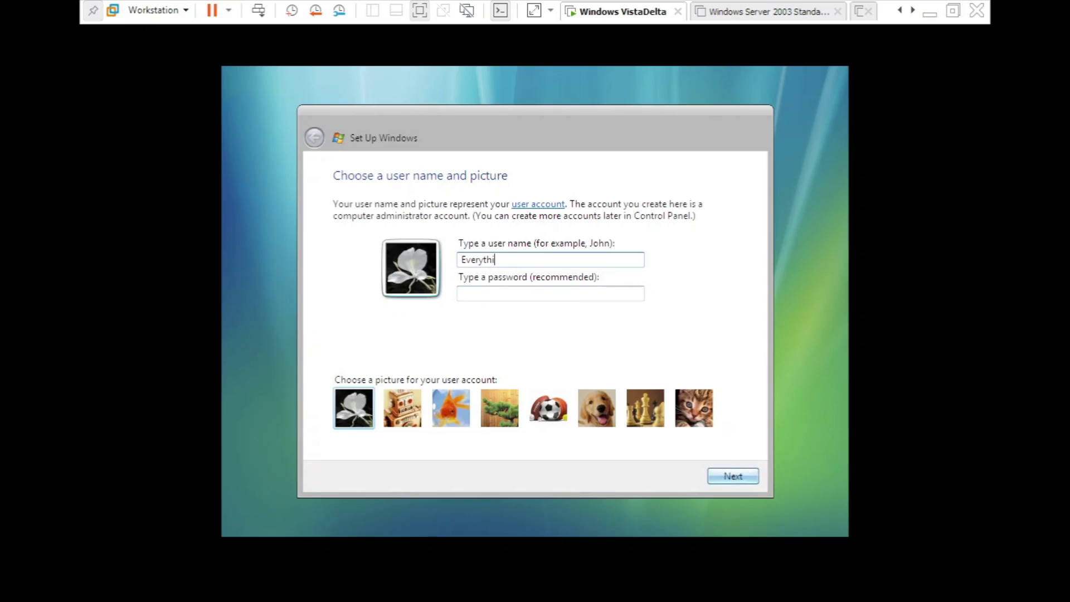
type("ng Windows")
key("Tab")
type("*********")
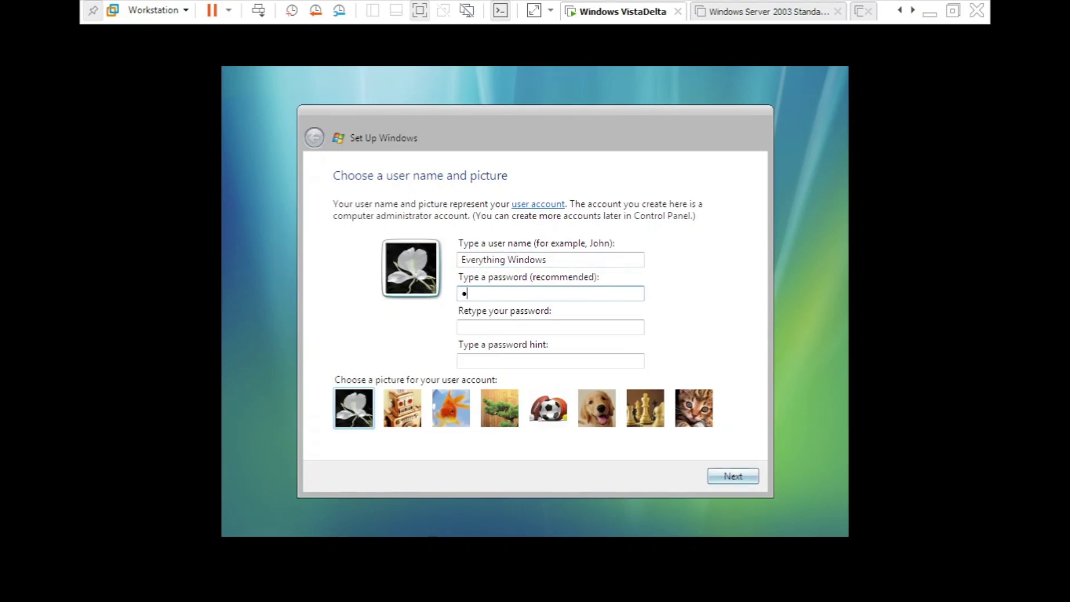
key("Tab")
type("*********")
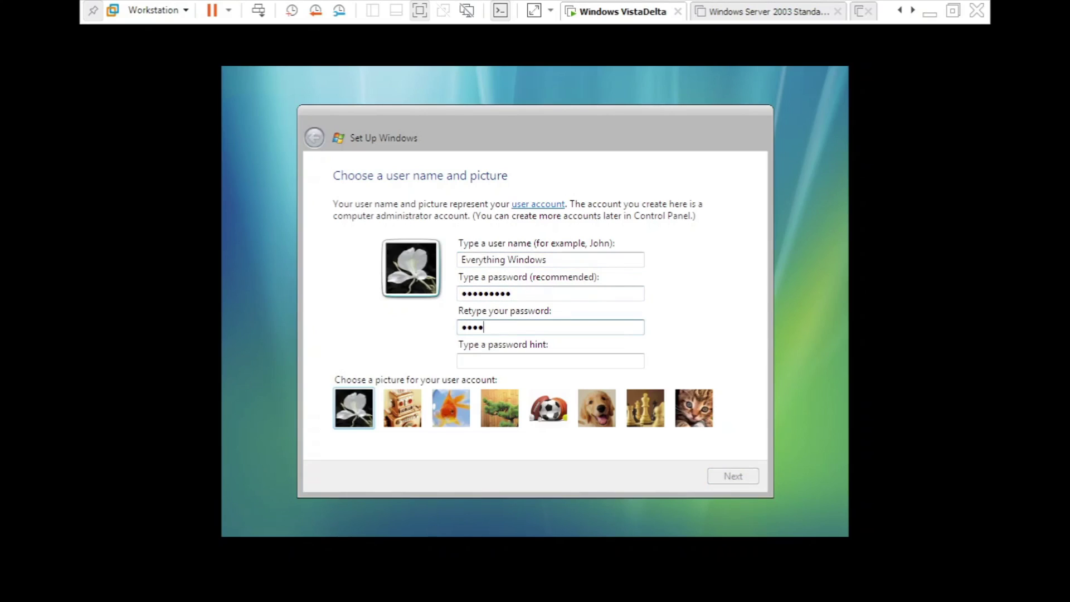
- Set the password hint to "No! The Sun is a deadly lazer"
key("Tab")
type("No! T")
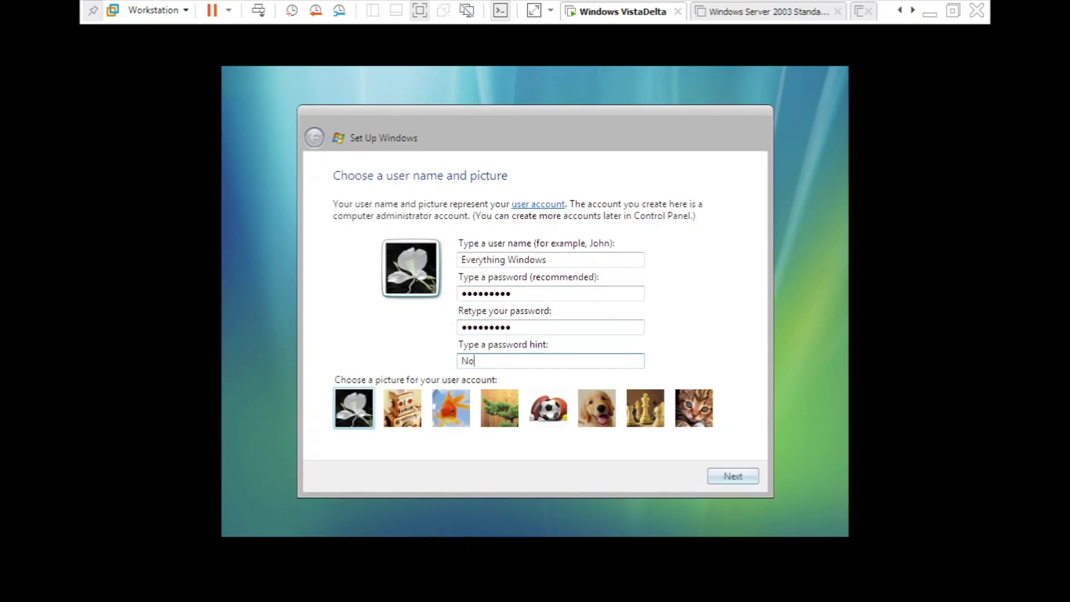
key("BackSpace")
key("BackSpace")
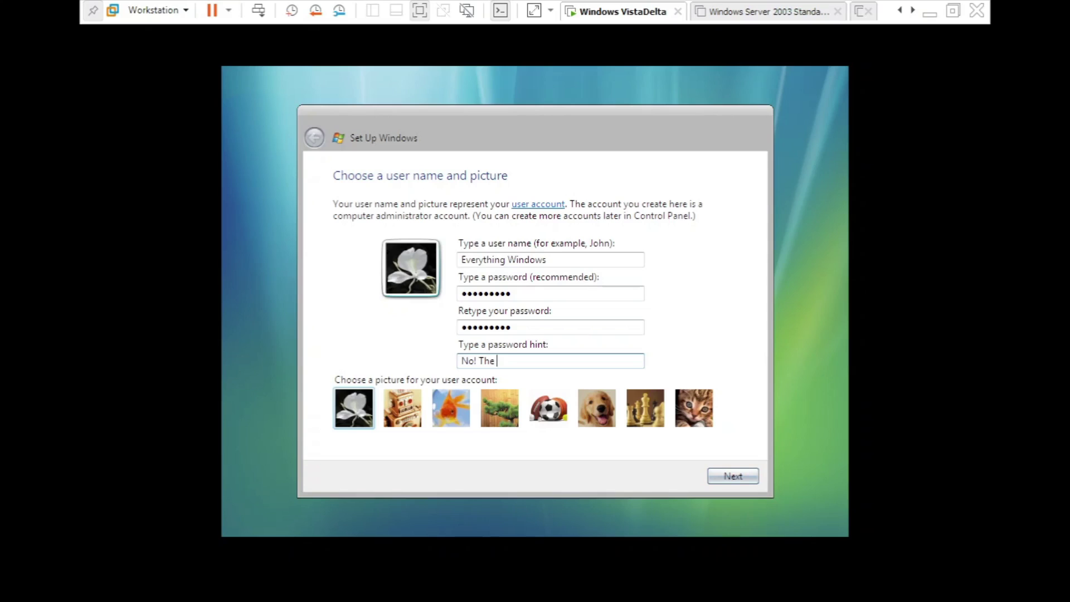
type("he Sun is a deadly lazer")
- Try the kitten account picture, return to the white flower picture, and continue the setup
left_click(694, 408)
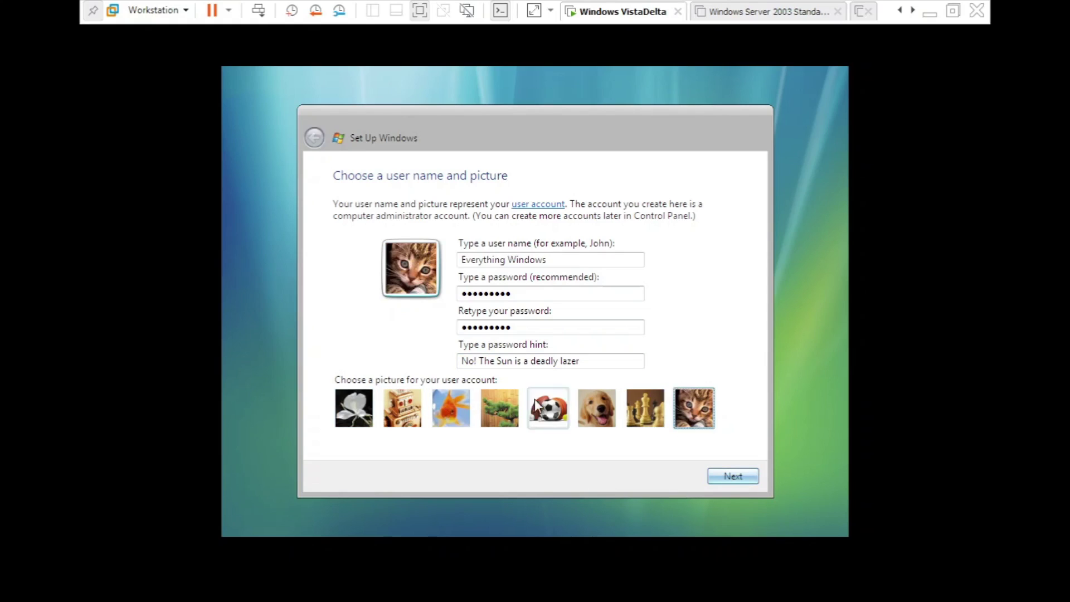
left_click(348, 418)
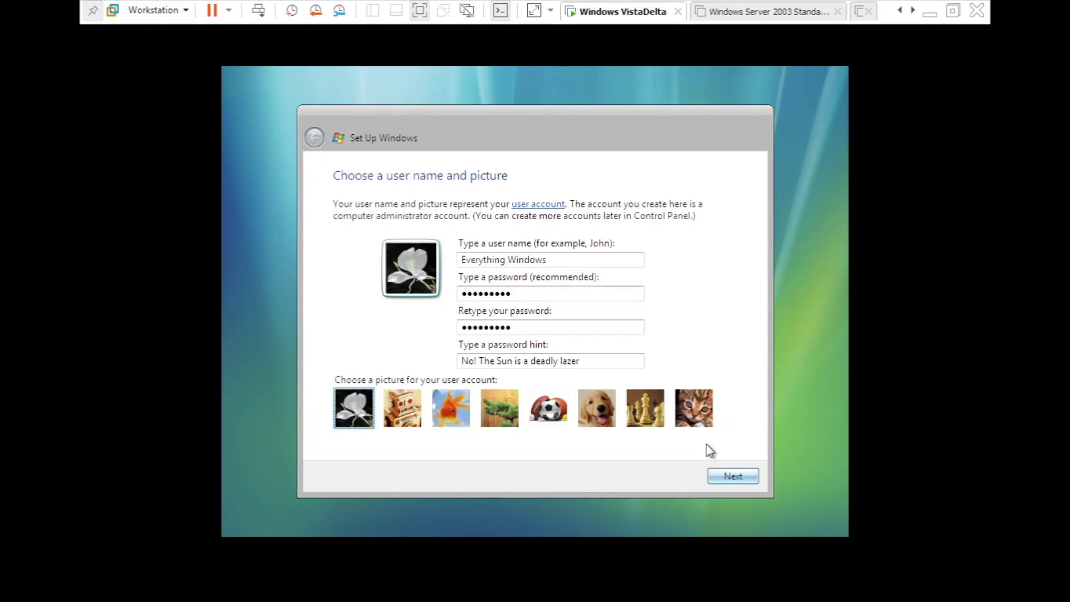
left_click(736, 479)
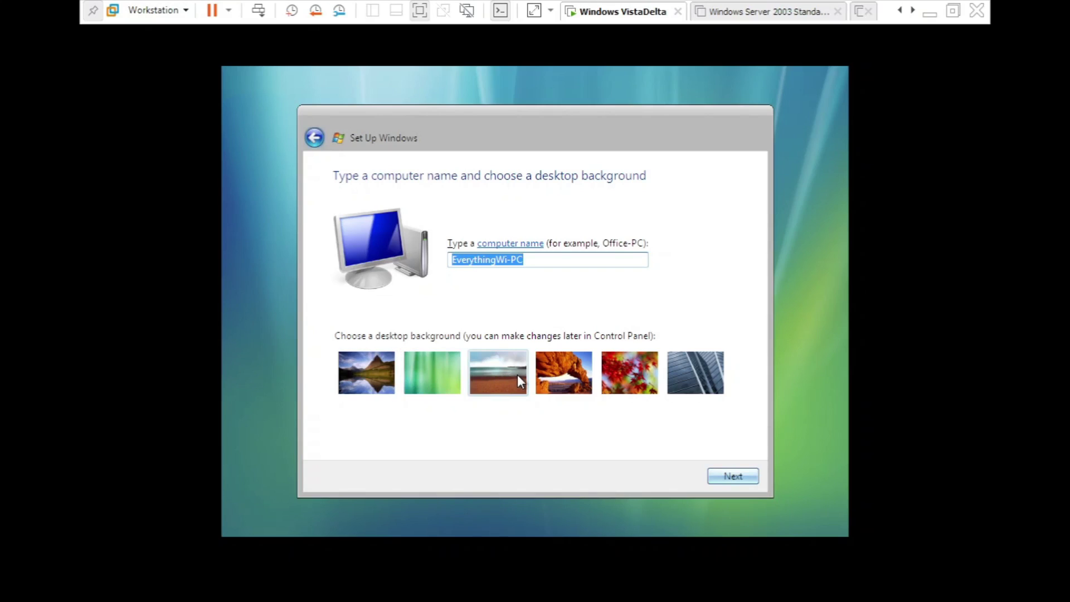
- Accept the suggested computer name and default desktop background, and proceed to the time and date settings
left_click(737, 474)
left_click(536, 338)
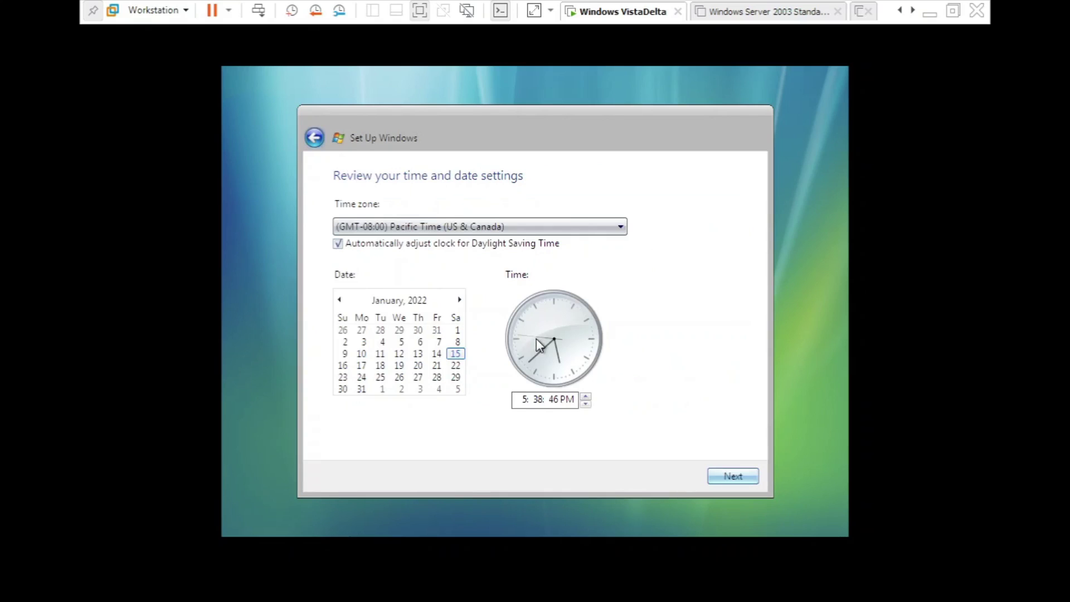
- Set the time zone to (GMT+07:00) Bangkok, Hanoi, Jakarta and continue the setup
left_click(467, 222)
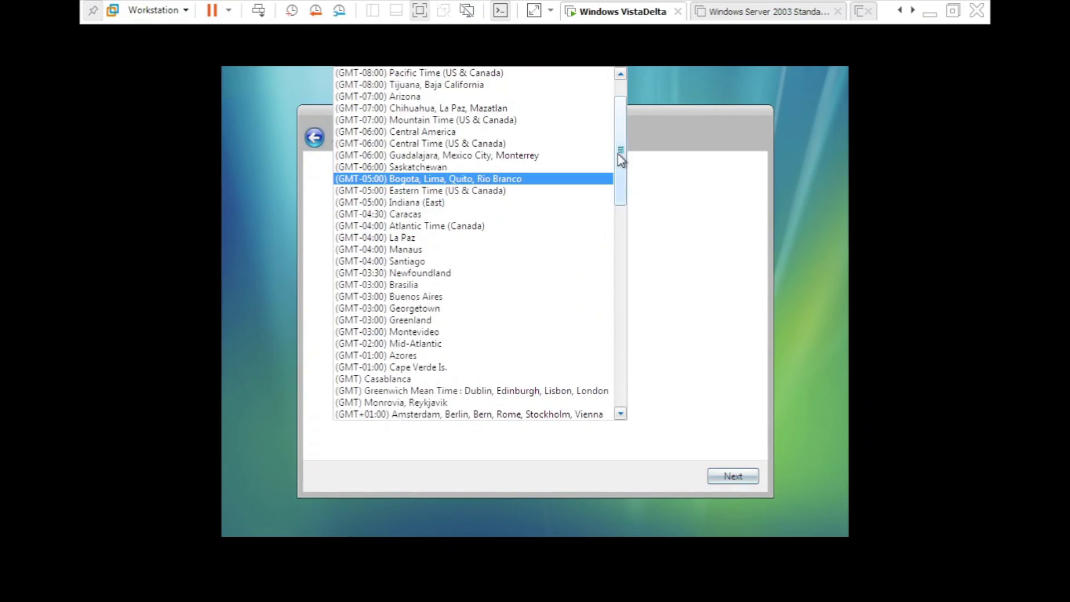
left_click_drag(620, 147, 636, 334)
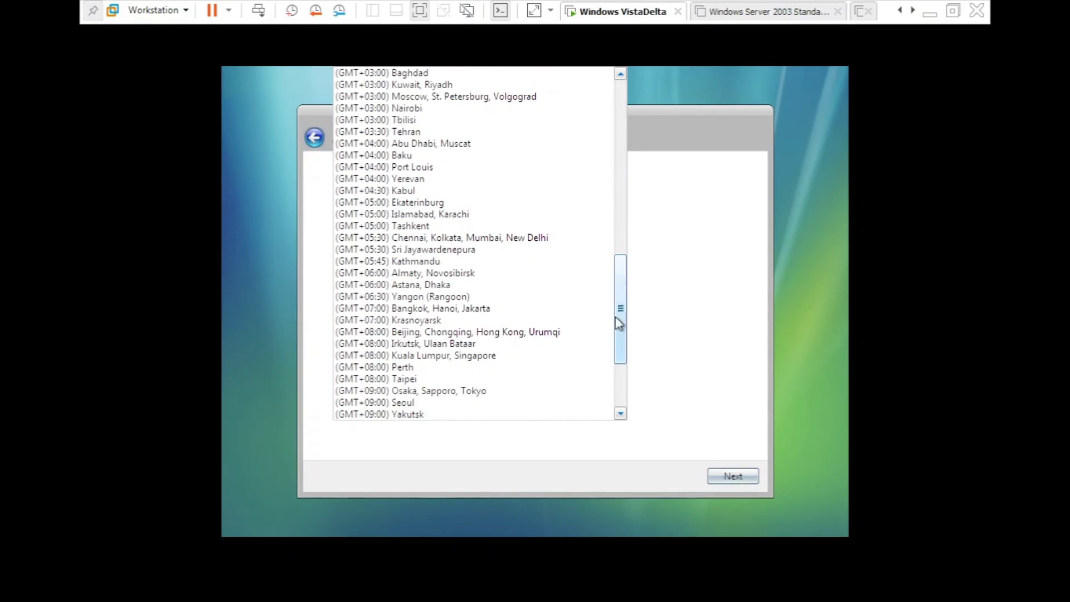
left_click(557, 312)
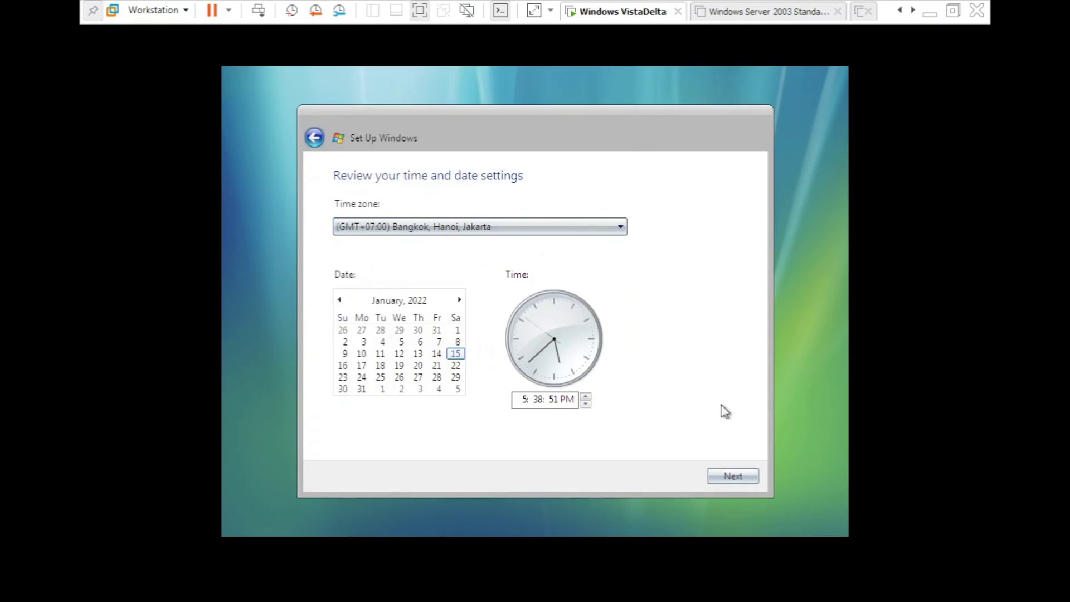
left_click(753, 476)
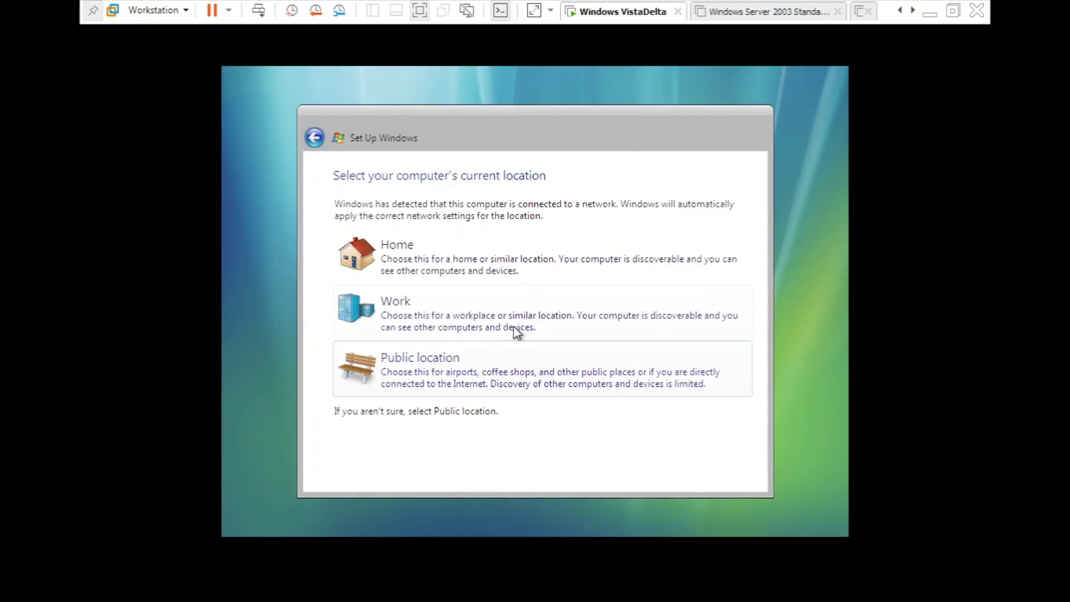
- Complete the Windows setup with Work as the computer's location, and log in by entering the account password
left_click(513, 335)
left_click(747, 475)
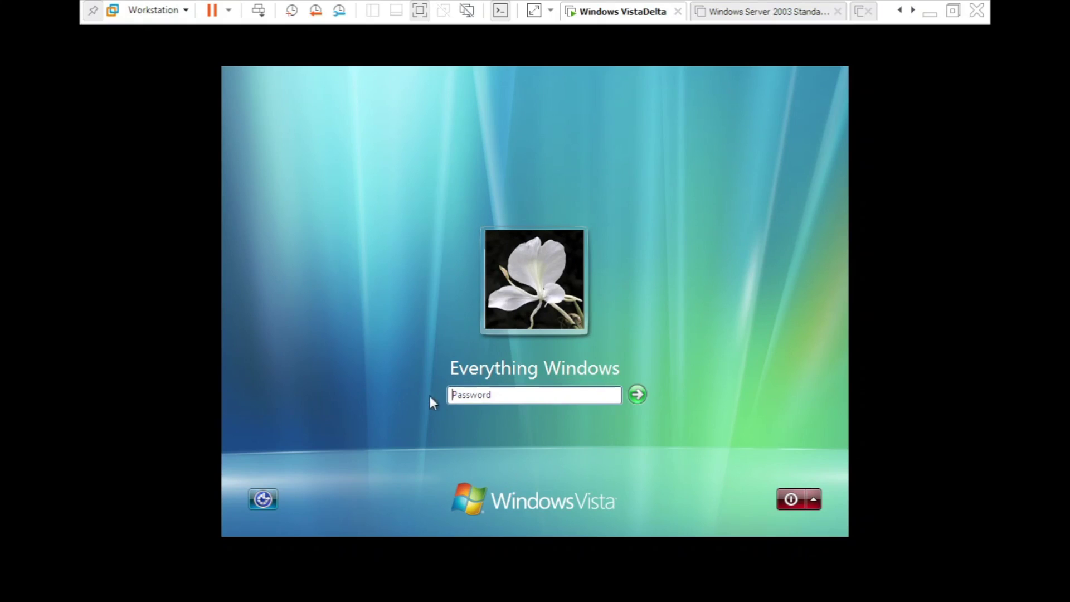
type("**********")
key("Return")
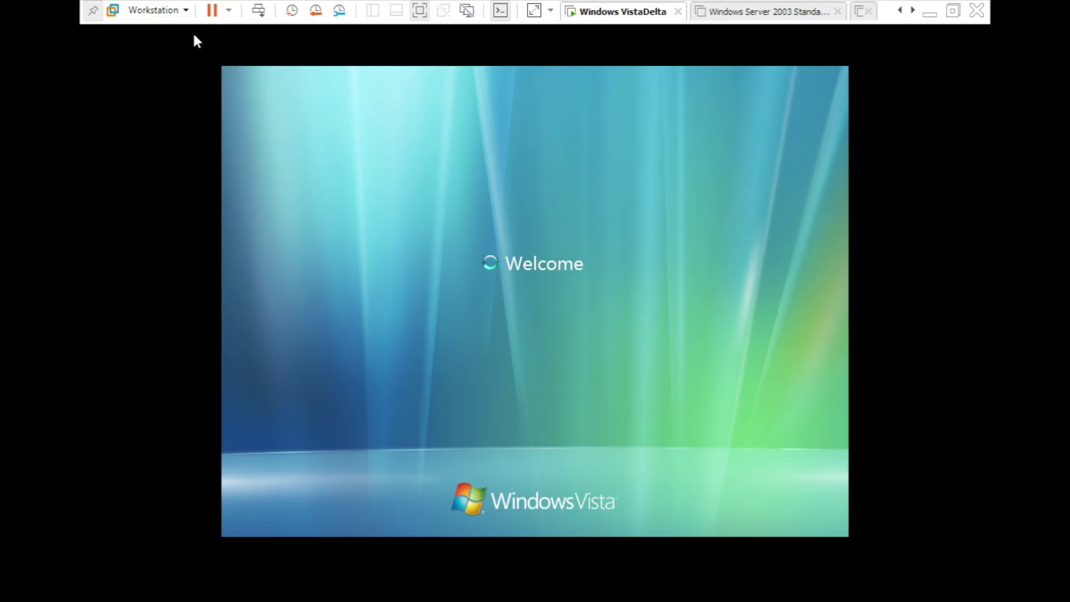
- Unpin the virtual machine's full-screen command bar so it hides automatically, and close the Welcome Center window
left_click(92, 11)
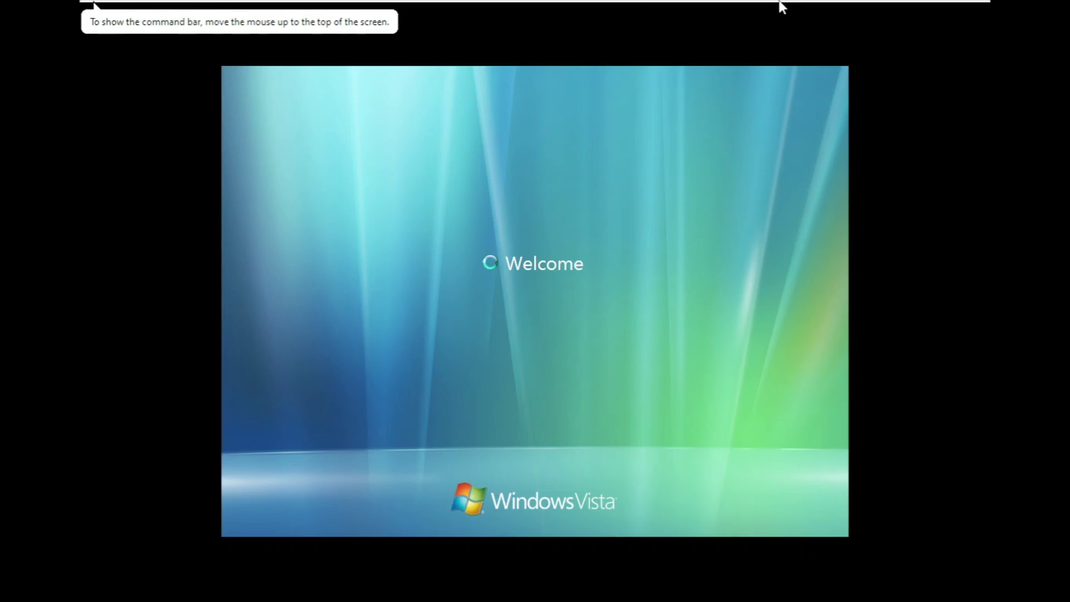
mouse_move(779, 5)
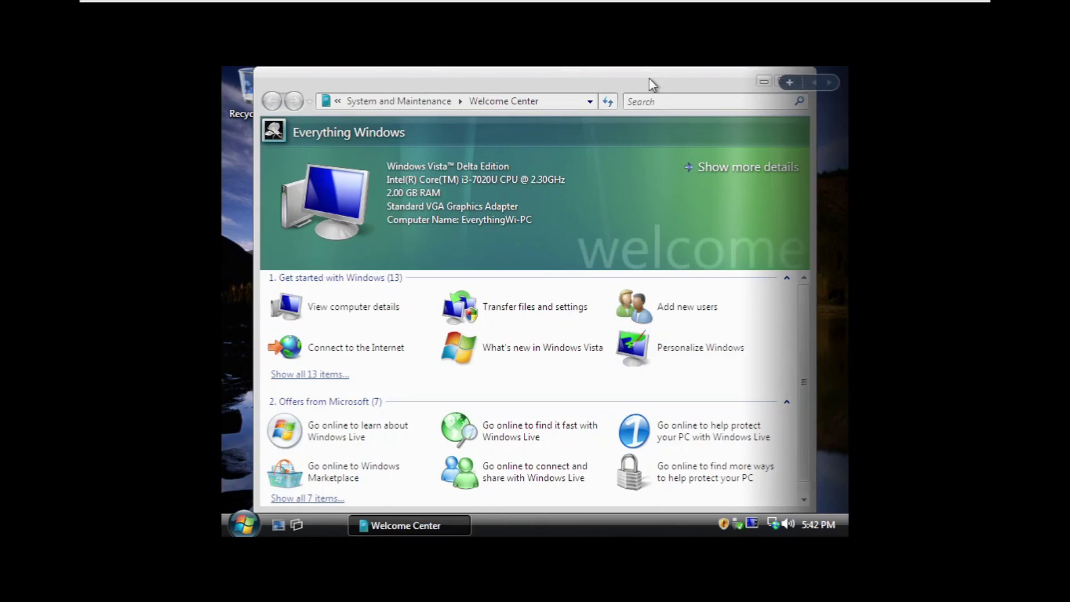
left_click_drag(650, 88, 577, 131)
left_click(734, 131)
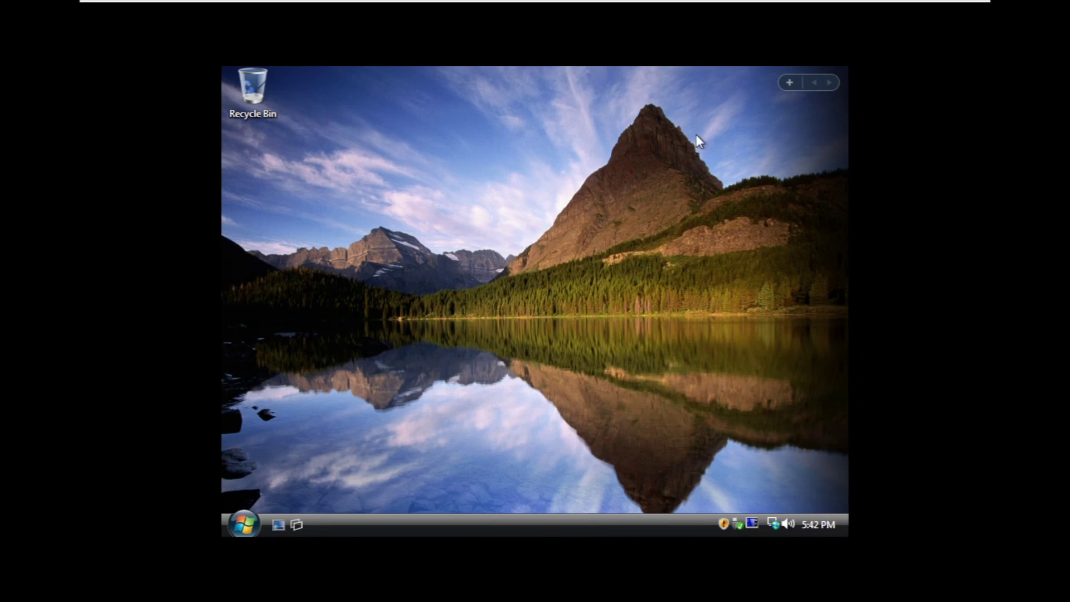
- Check the screen resolution range in the desktop's display settings, cancel the dialog, and close Personalization
right_click(465, 219)
left_click(499, 347)
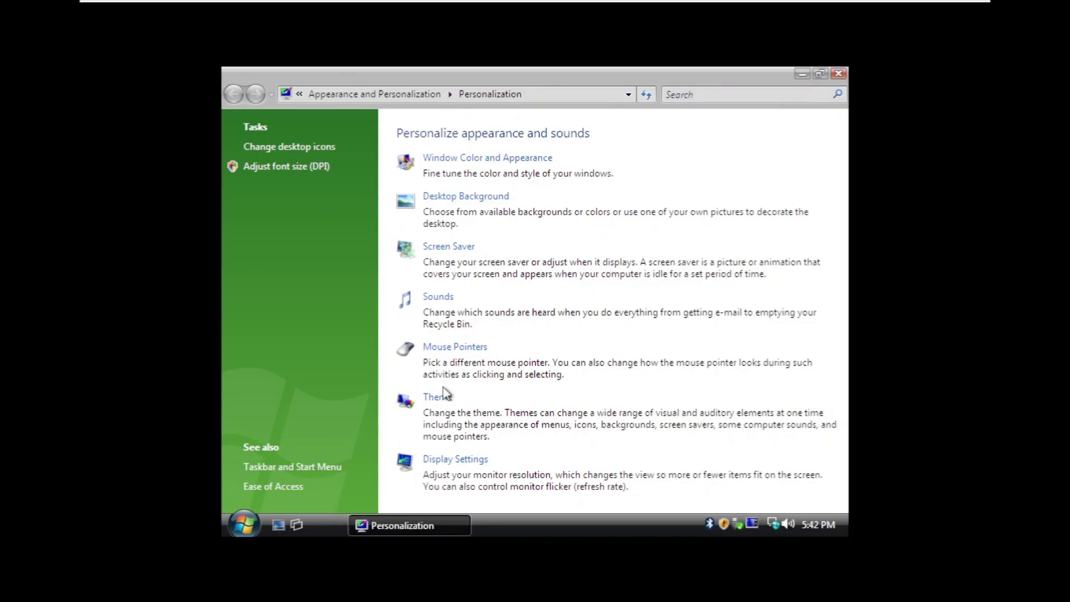
left_click(456, 460)
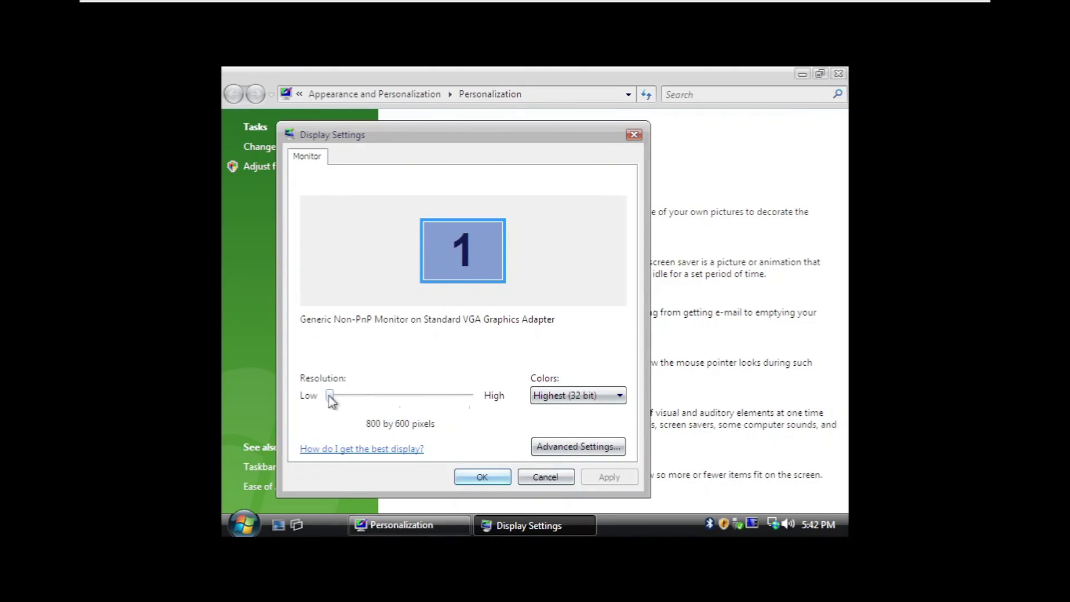
left_click_drag(332, 397, 306, 411)
left_click(544, 477)
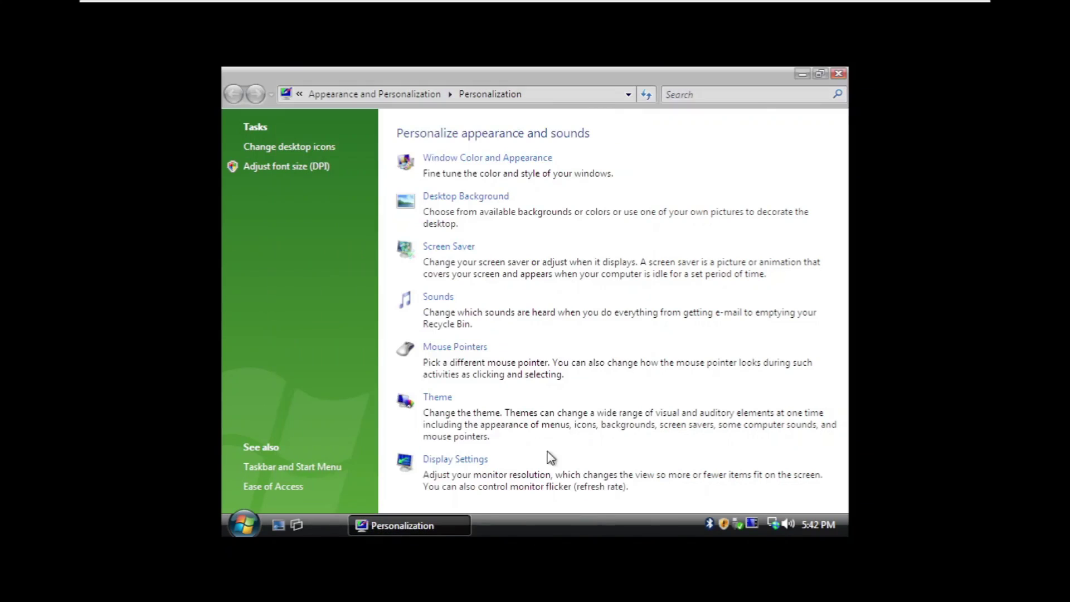
left_click(839, 73)
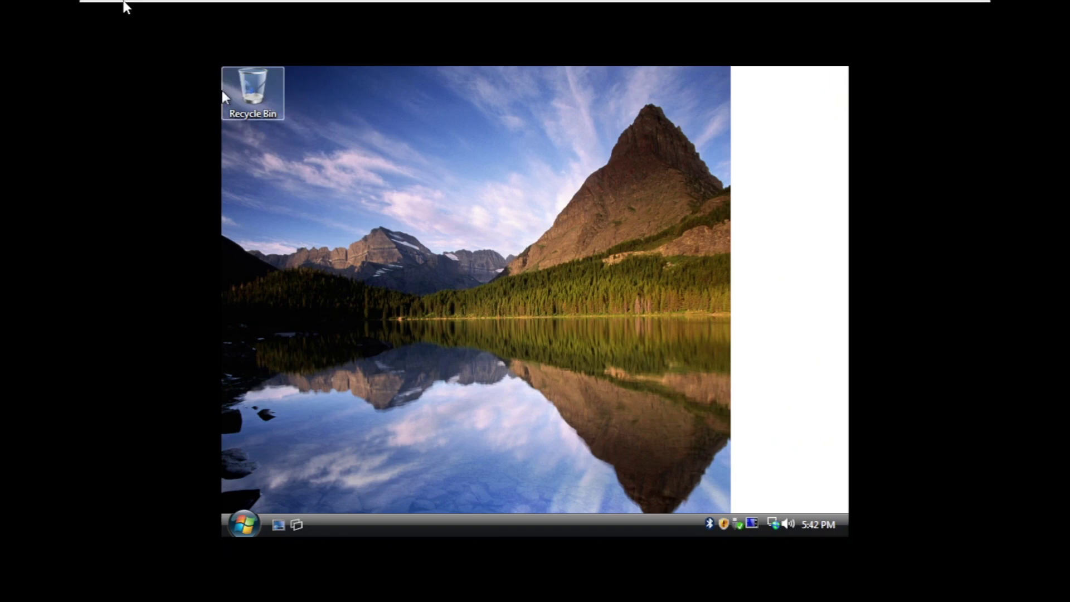
- Try to install VMware Tools by mounting its update disc in the virtual machine and allowing setup.exe to run
left_click(142, 7)
mouse_move(157, 82)
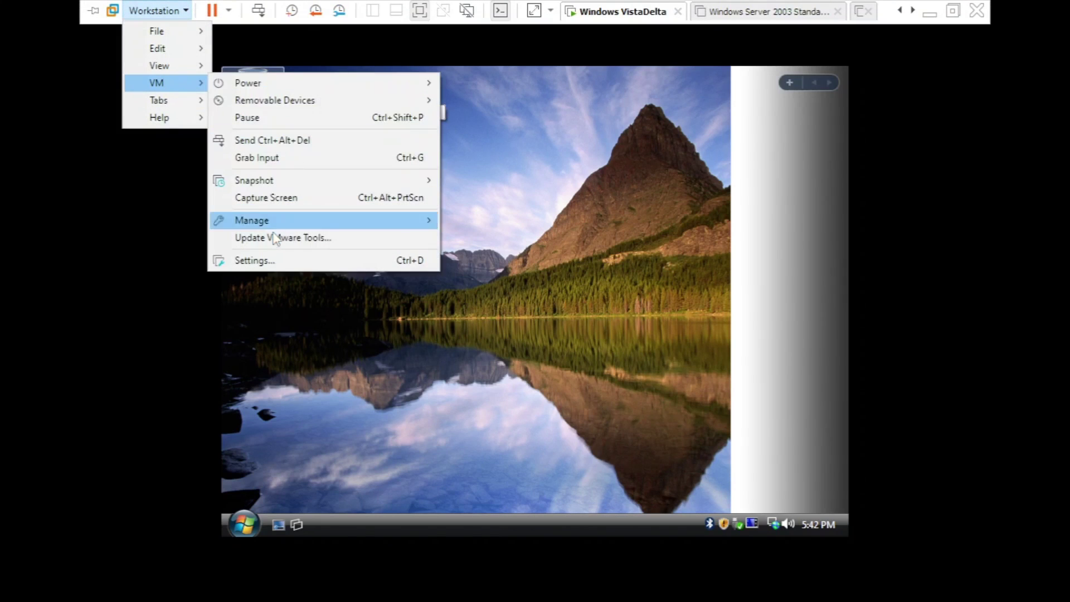
left_click(276, 238)
left_click(563, 354)
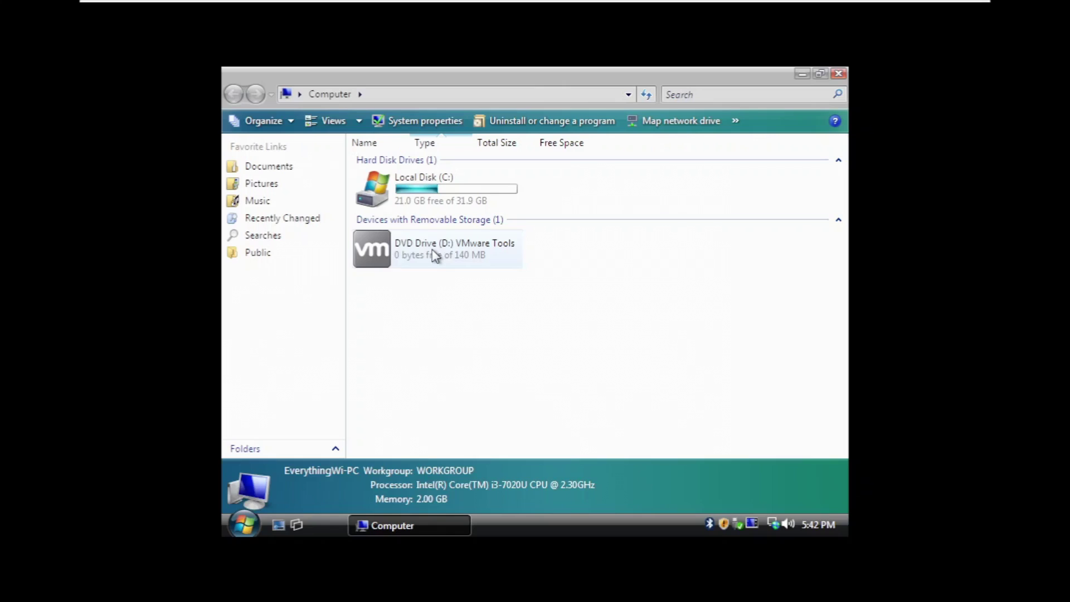
double_click(432, 249)
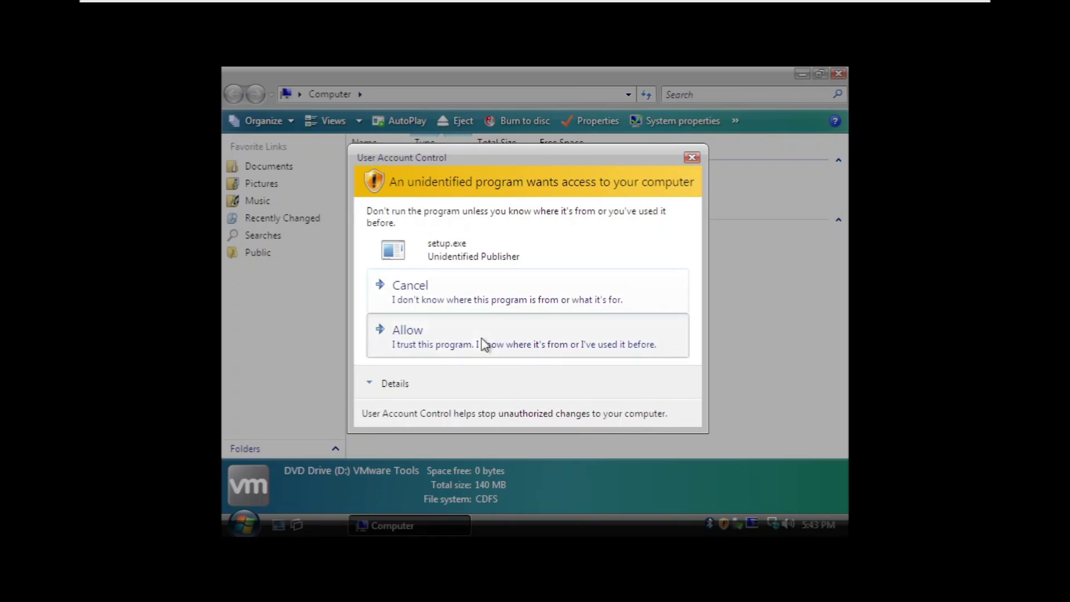
left_click(485, 344)
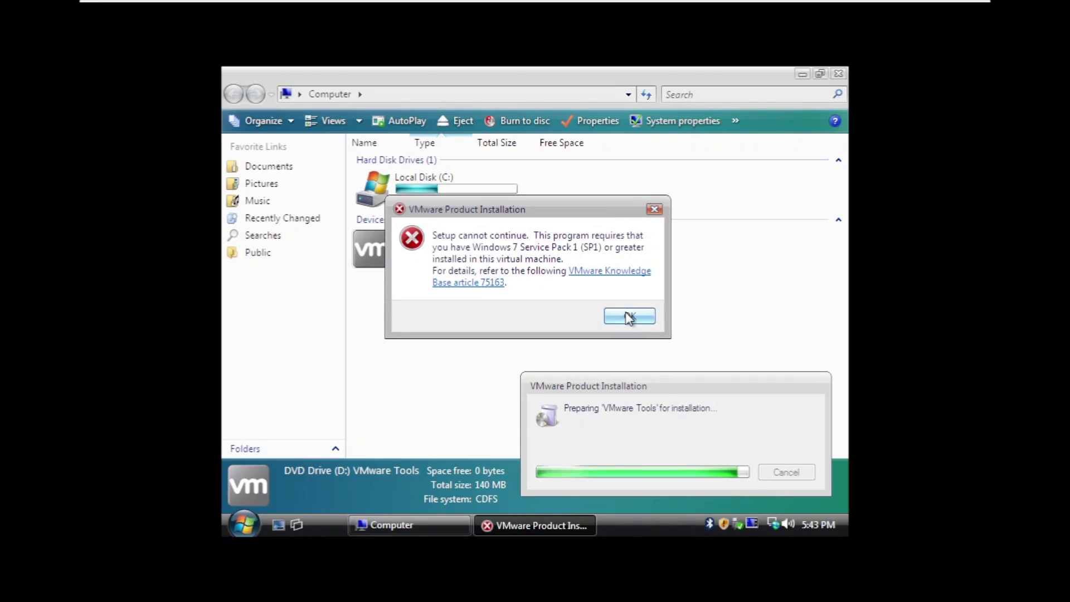
left_click(629, 316)
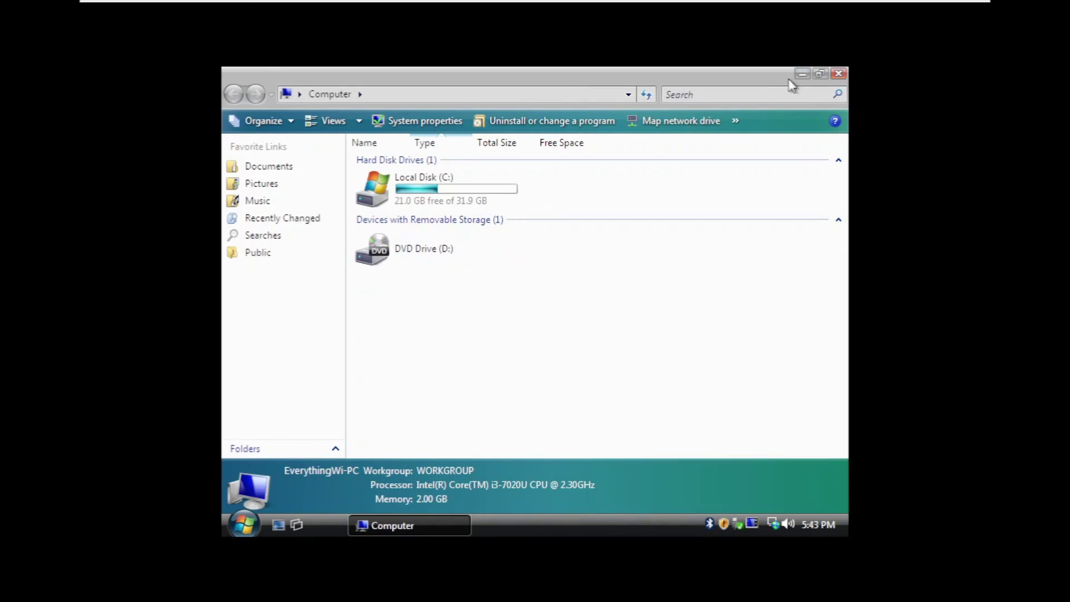
- Switch the virtual machine's CD/DVD (IDE) device to a different VMware Tools disc
left_click(188, 13)
mouse_move(192, 84)
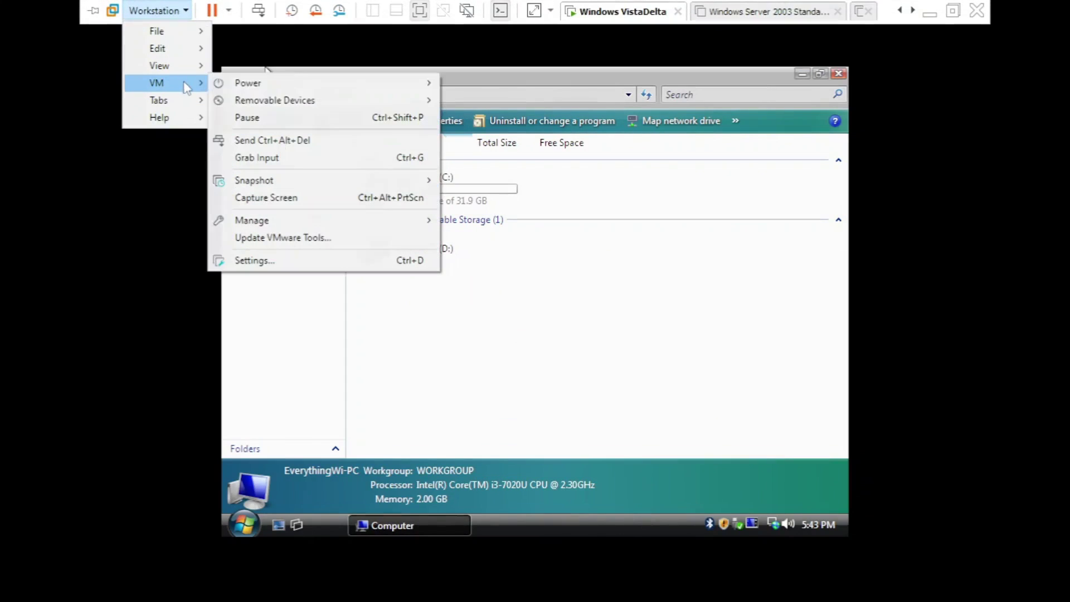
mouse_move(346, 100)
mouse_move(452, 100)
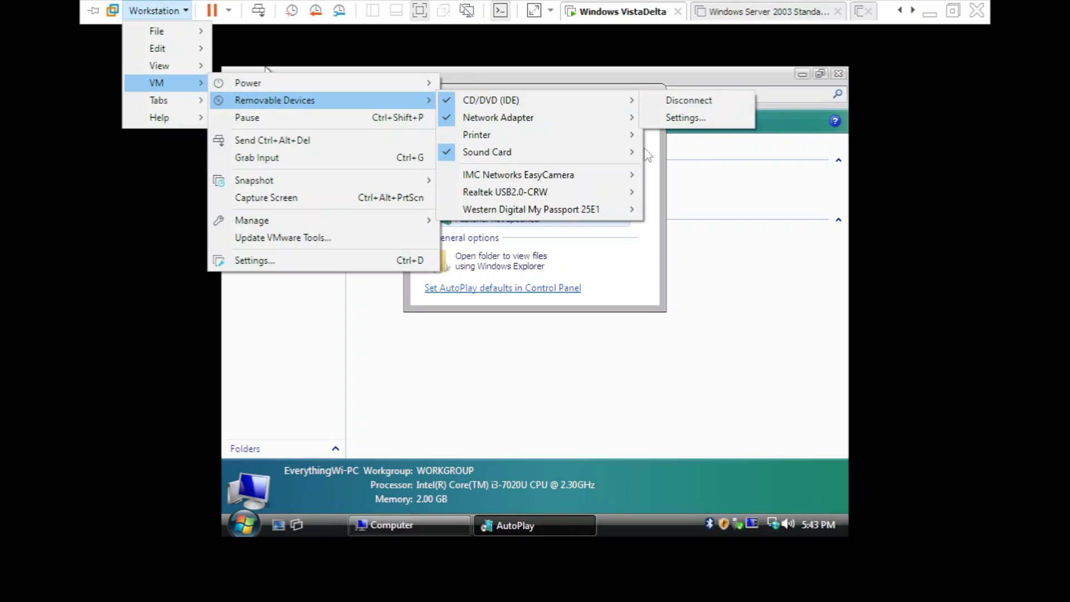
left_click(667, 103)
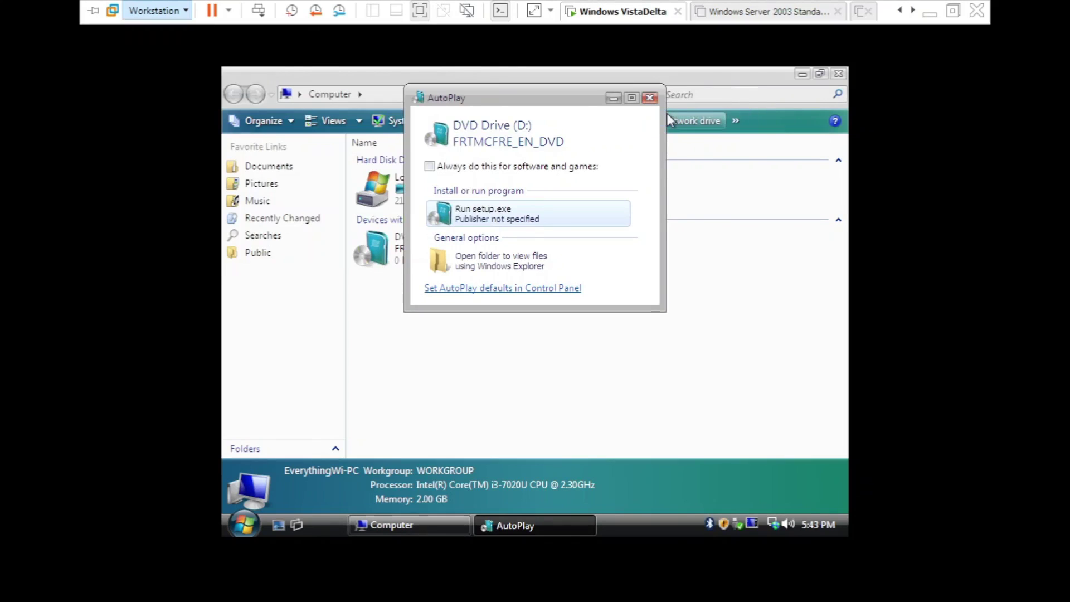
- Run the VMware Tools setup from DVD Drive (D:), allow it access, and start the installation through the wizard
double_click(425, 249)
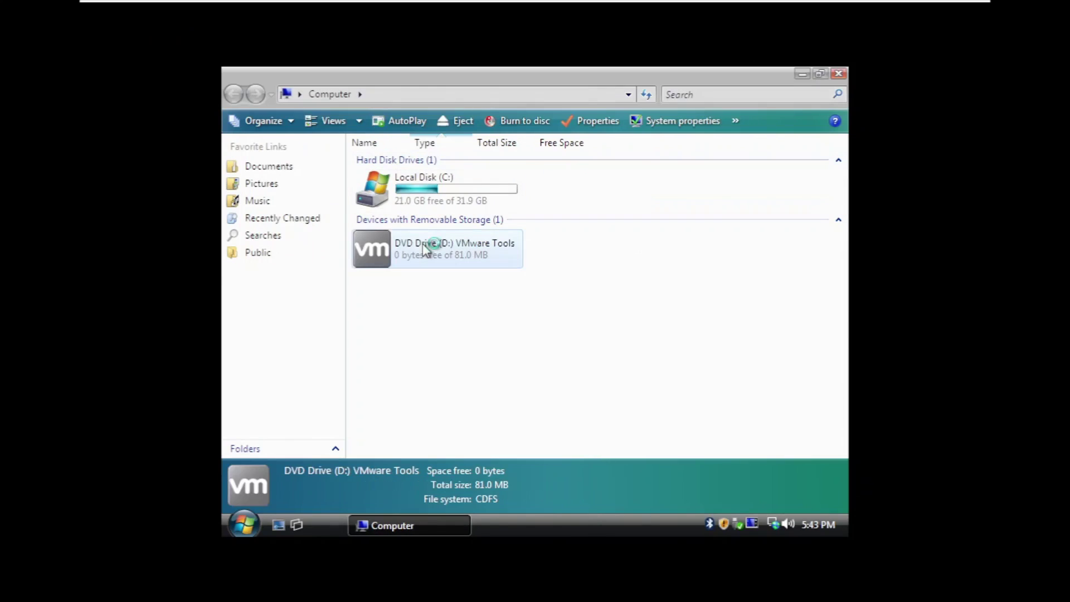
left_click(511, 338)
left_click(538, 525)
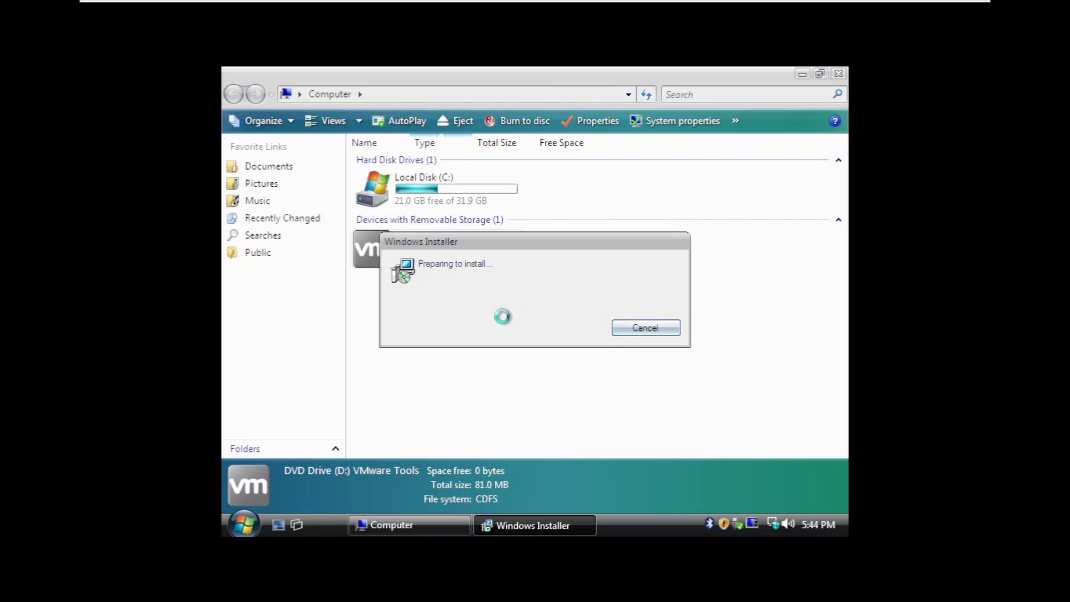
left_click(602, 419)
left_click(602, 419)
left_click(602, 418)
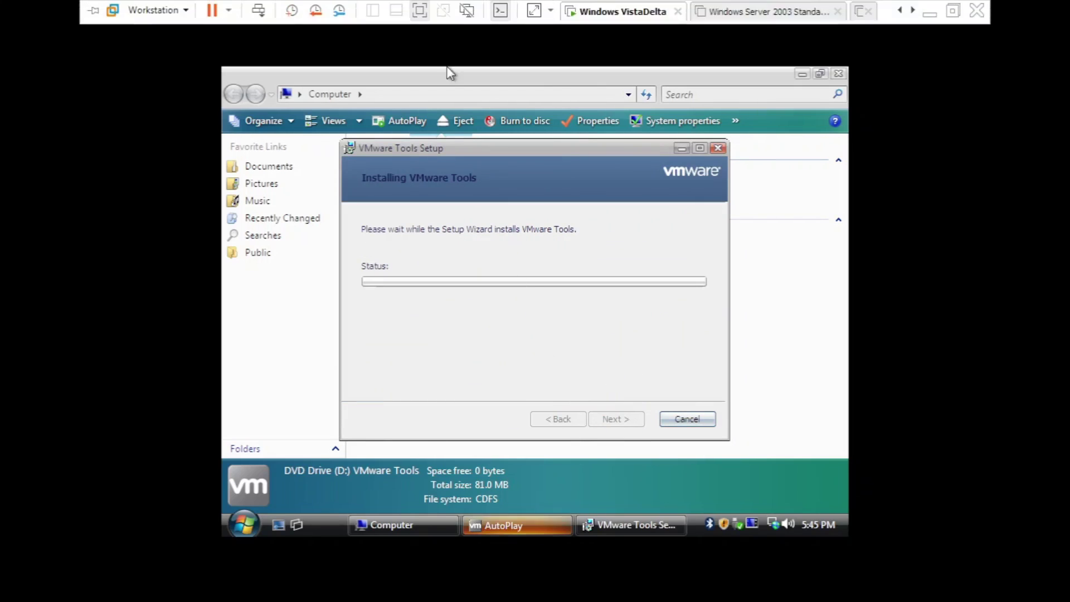
- Complete the VMware Tools installation and exit the Setup Wizard
left_click(519, 525)
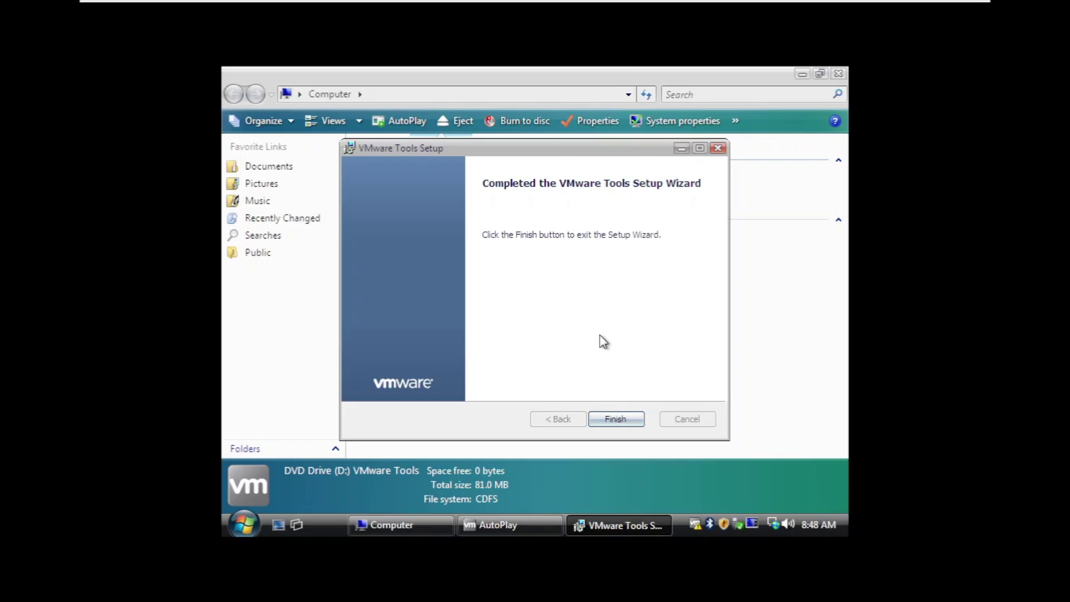
left_click(613, 419)
left_click(495, 339)
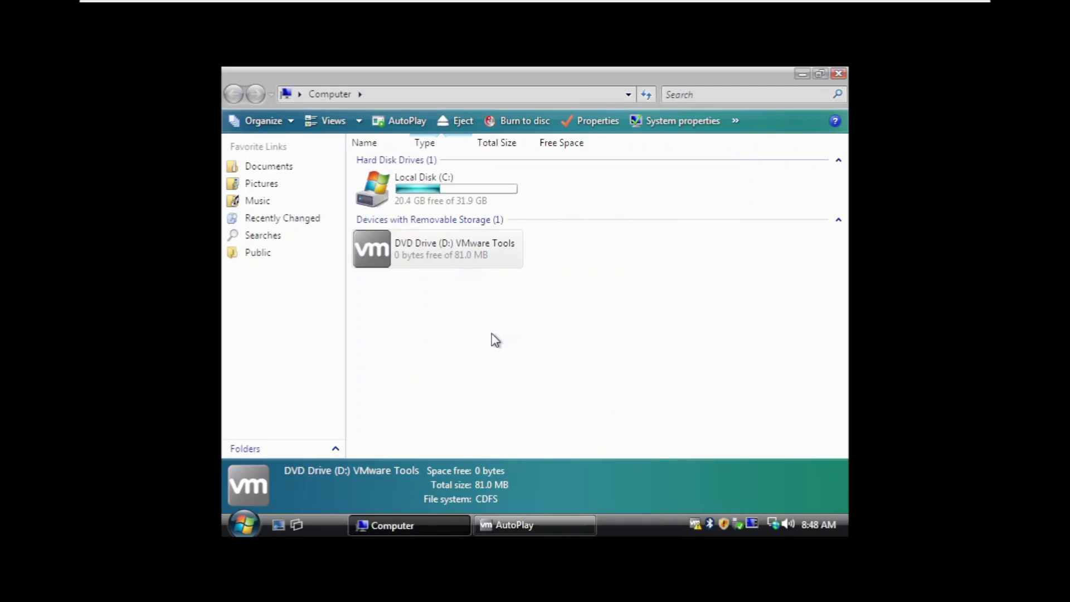